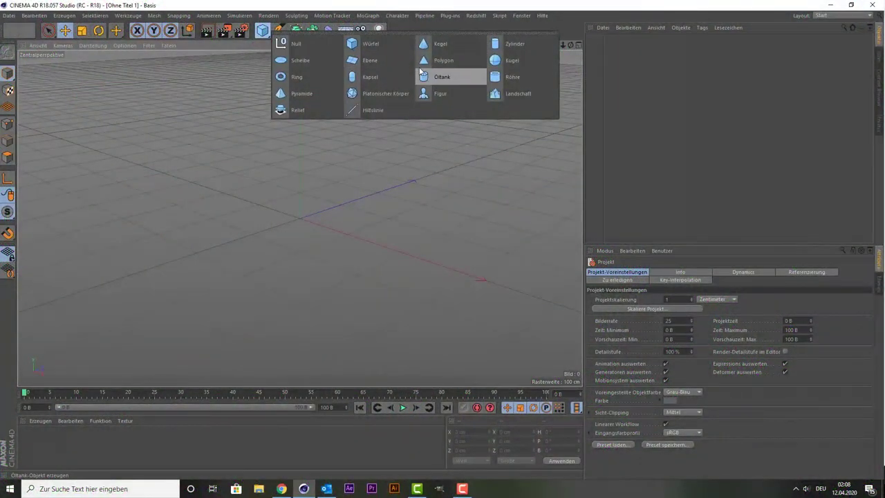
- Create a Kugel sphere with 100 segments and convert it to an editable polygon object
{"action": "left_click", "coordinate": [512, 60]}
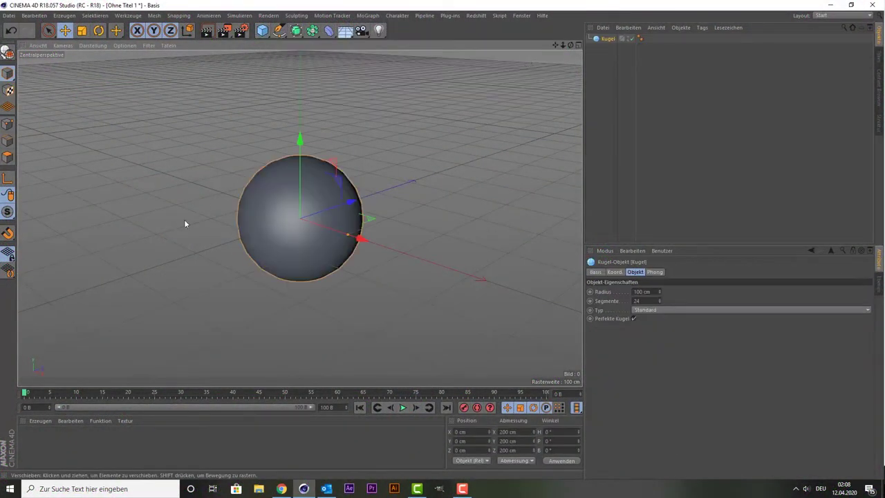
{"action": "double_click", "coordinate": [636, 300]}
{"action": "type", "text": "100"}
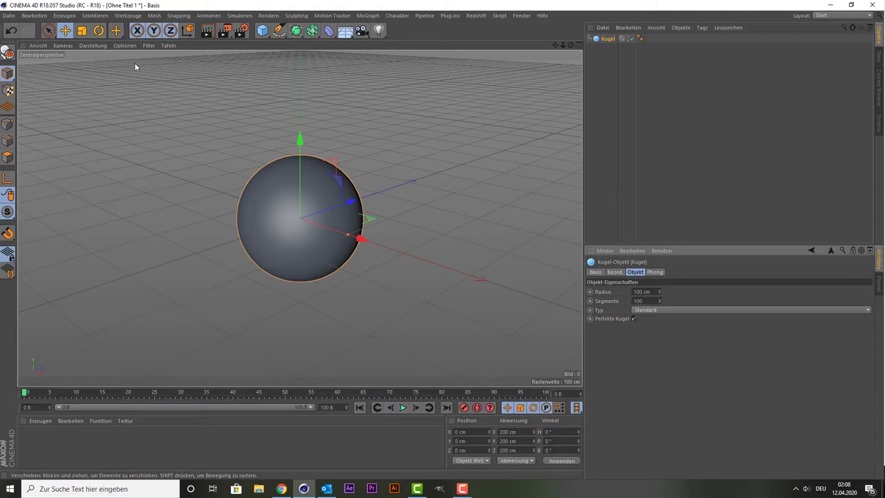
{"action": "key", "text": "c"}
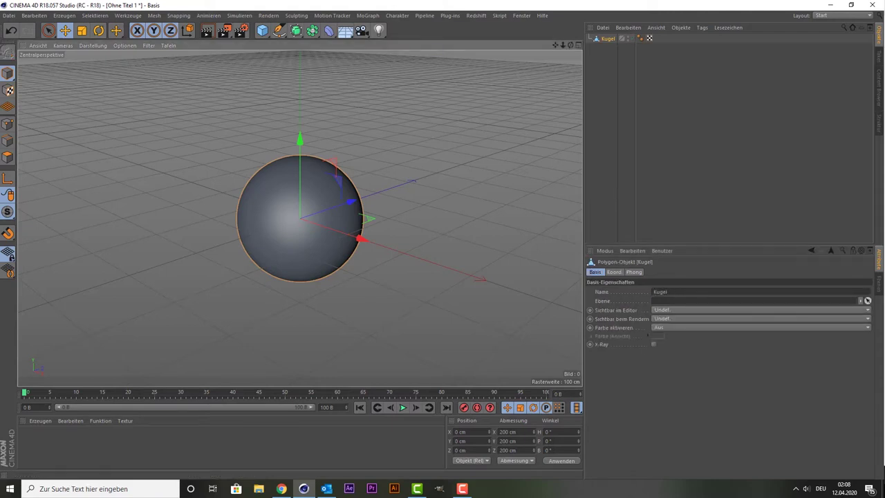
- Scale the sphere along Y into an egg 200 × 264 × 200 cm, then reselect it
{"action": "left_click", "coordinate": [81, 31]}
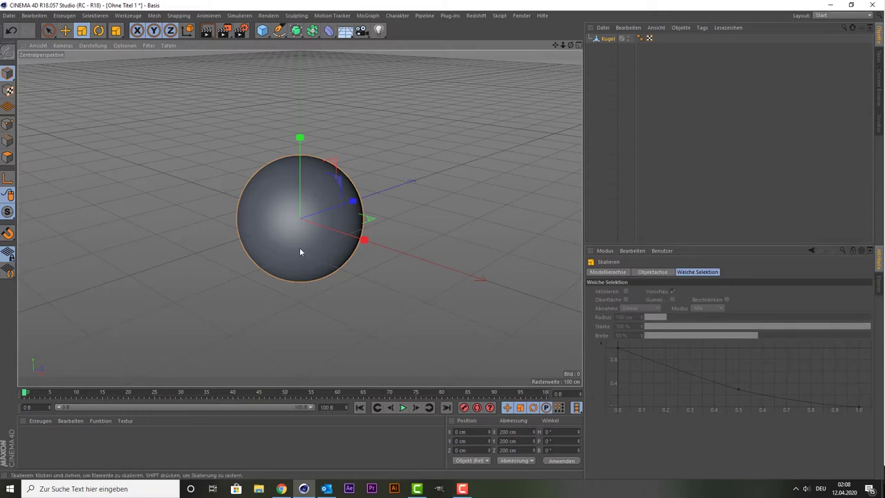
{"action": "left_click_drag", "start_coordinate": [299, 139], "coordinate": [306, 119]}
{"action": "scroll", "coordinate": [463, 144], "scroll_direction": "down", "scroll_amount": 1}
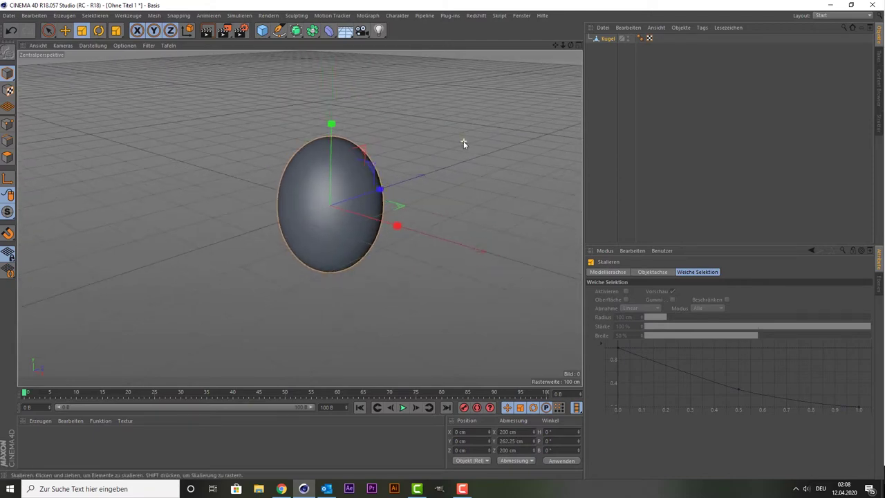
{"action": "left_click_drag", "start_coordinate": [331, 125], "coordinate": [336, 145]}
{"action": "left_click", "coordinate": [519, 167]}
{"action": "scroll", "coordinate": [306, 172], "scroll_direction": "down", "scroll_amount": 2}
{"action": "scroll", "coordinate": [337, 170], "scroll_direction": "up", "scroll_amount": 2}
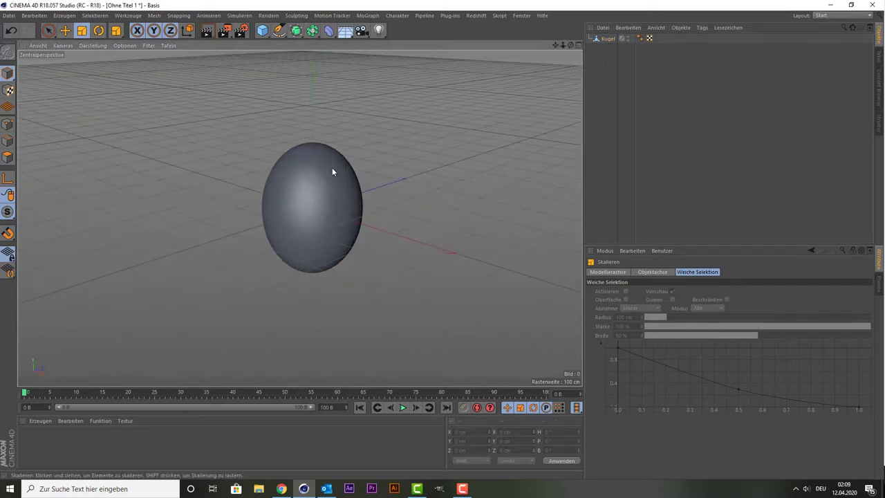
{"action": "scroll", "coordinate": [277, 138], "scroll_direction": "down", "scroll_amount": 1}
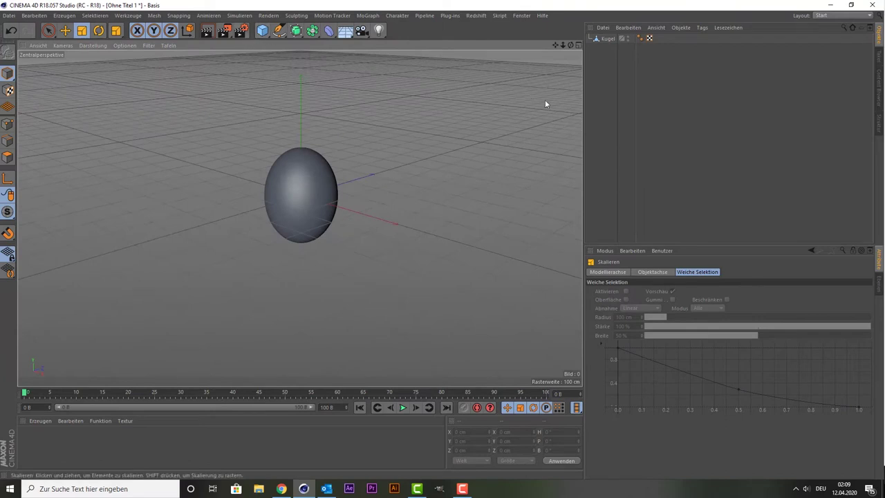
{"action": "left_click", "coordinate": [607, 38]}
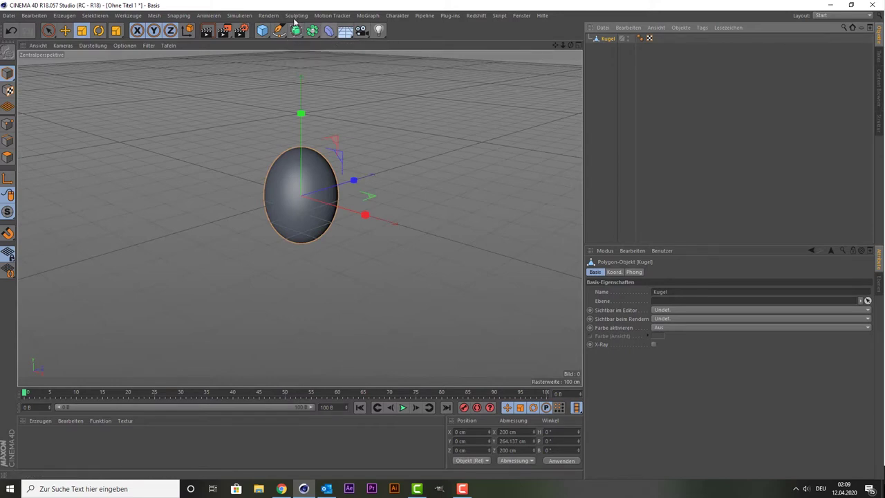
- Add an Ebene plane and scale it to about 2584 cm square under the egg
{"action": "left_click_drag", "start_coordinate": [264, 36], "coordinate": [346, 58]}
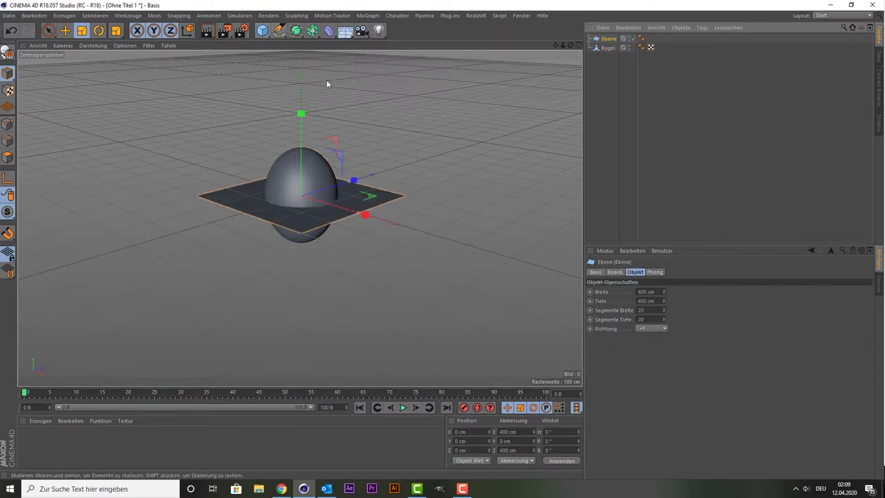
{"action": "left_click", "coordinate": [81, 31]}
{"action": "mouse_move", "coordinate": [263, 200]}
{"action": "left_mouse_down"}
{"action": "mouse_move", "coordinate": [301, 186]}
{"action": "mouse_move", "coordinate": [351, 187]}
{"action": "mouse_move", "coordinate": [297, 186]}
{"action": "left_mouse_up"}
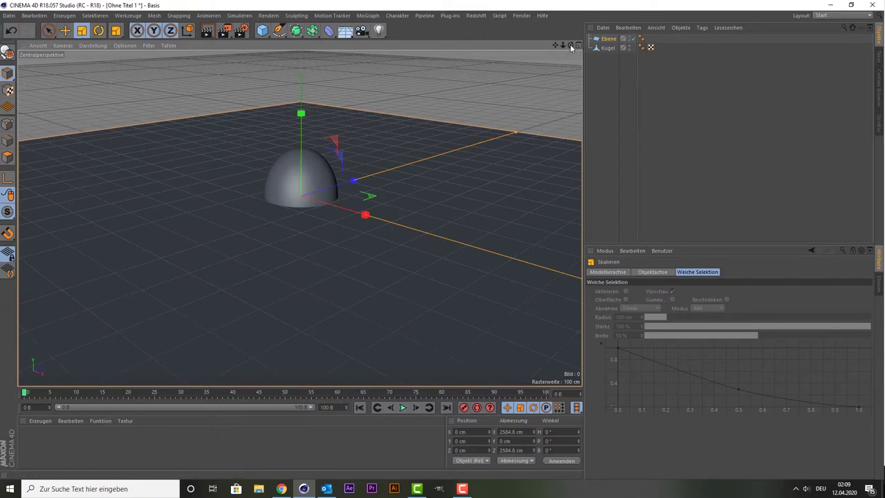
{"action": "mouse_move", "coordinate": [571, 45]}
{"action": "left_mouse_down"}
{"action": "mouse_move", "coordinate": [525, 63]}
{"action": "mouse_move", "coordinate": [501, 133]}
{"action": "left_mouse_up"}
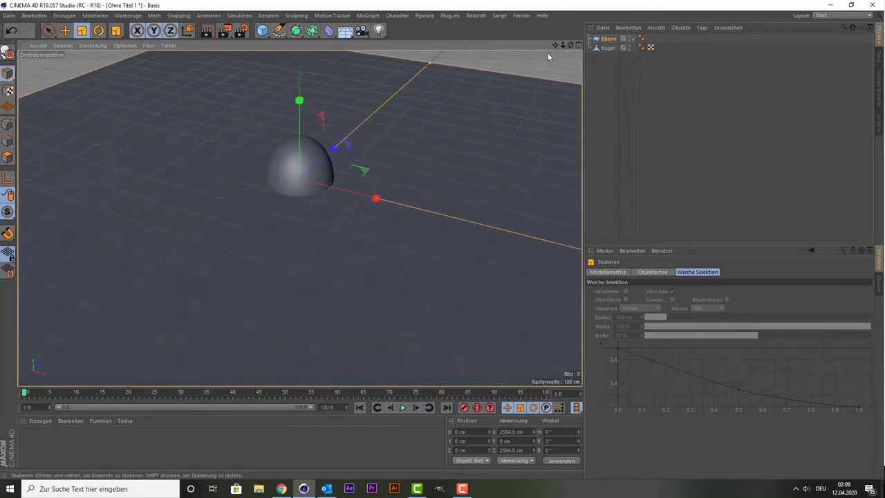
{"action": "left_click_drag", "start_coordinate": [555, 45], "coordinate": [576, 7]}
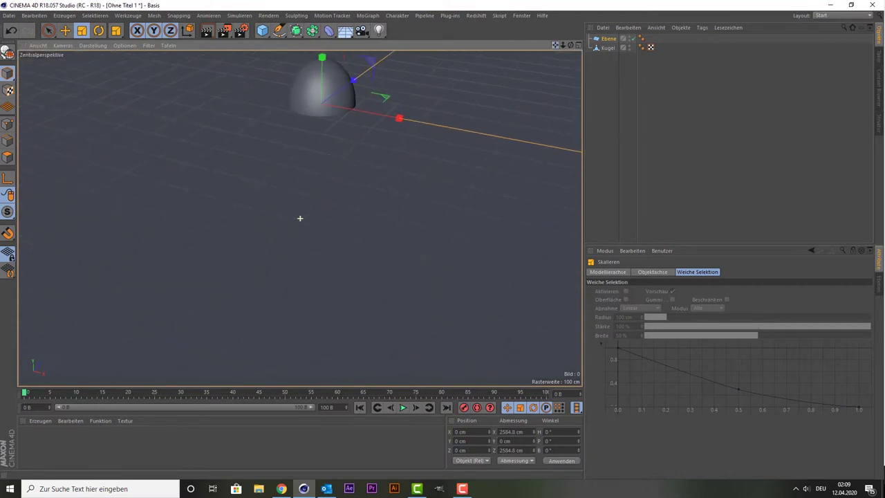
{"action": "mouse_move", "coordinate": [299, 218]}
{"action": "left_mouse_down"}
{"action": "mouse_move", "coordinate": [431, 134]}
{"action": "mouse_move", "coordinate": [480, 134]}
{"action": "mouse_move", "coordinate": [488, 120]}
{"action": "mouse_move", "coordinate": [453, 120]}
{"action": "left_mouse_up"}
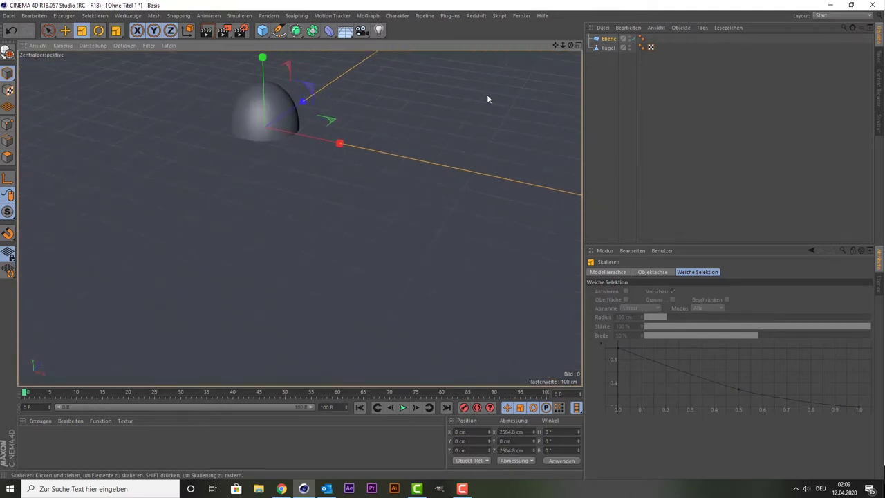
- Move the egg off-centre to about X 353 cm, Z -383 cm
{"action": "key", "text": "9"}
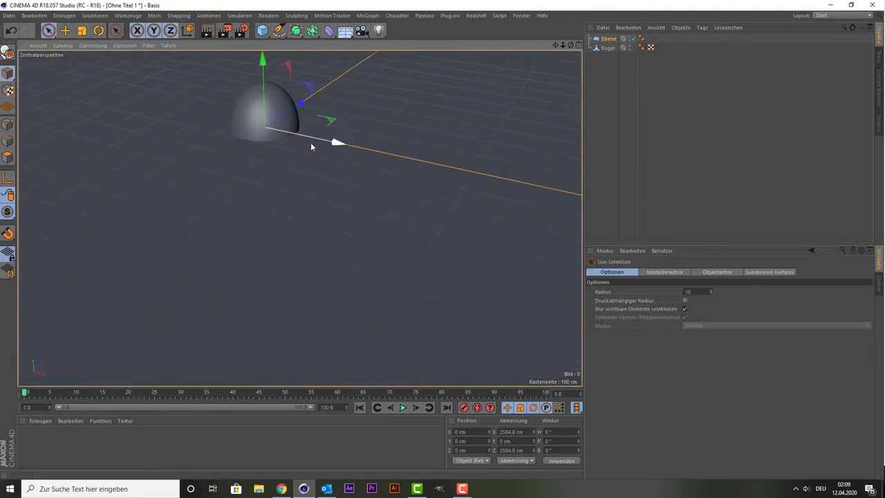
{"action": "left_click_drag", "start_coordinate": [311, 142], "coordinate": [339, 154]}
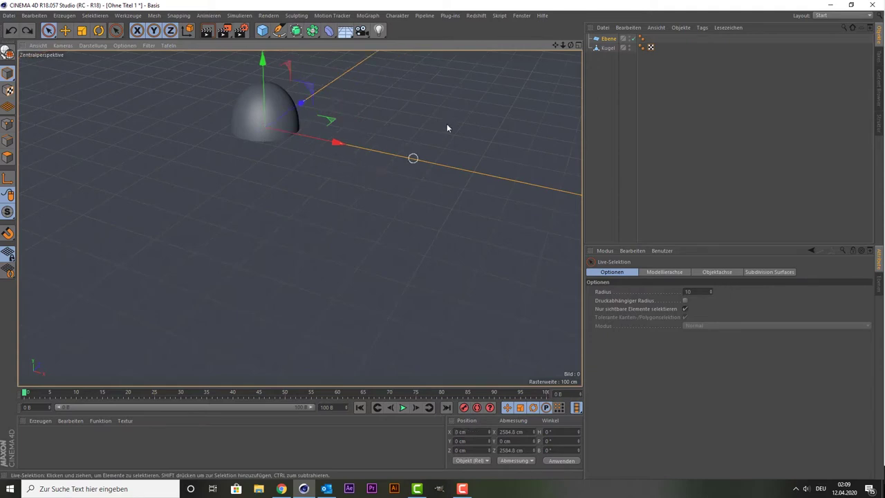
{"action": "left_click", "coordinate": [607, 47]}
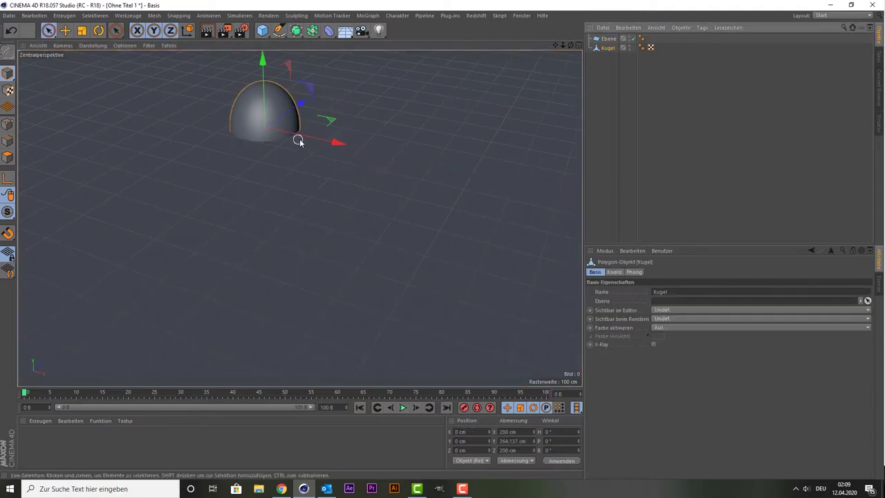
{"action": "left_click_drag", "start_coordinate": [300, 137], "coordinate": [421, 157]}
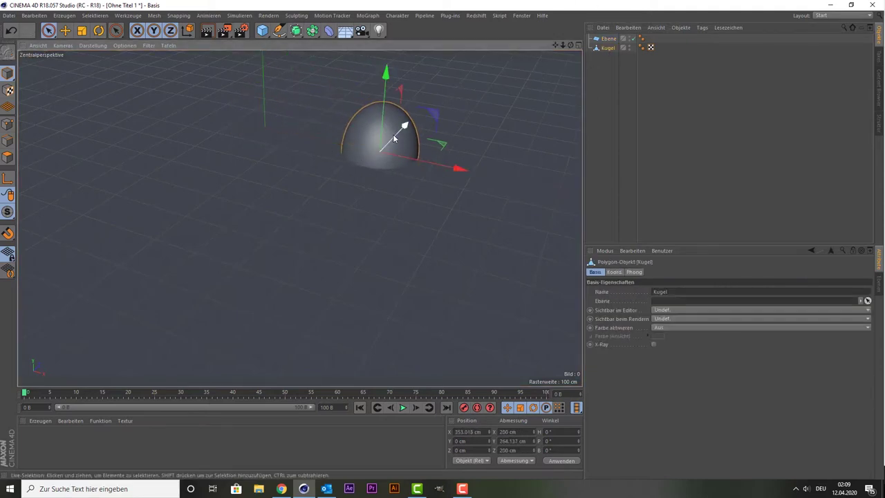
{"action": "left_click_drag", "start_coordinate": [403, 127], "coordinate": [339, 156]}
{"action": "scroll", "coordinate": [341, 139], "scroll_direction": "up", "scroll_amount": 1}
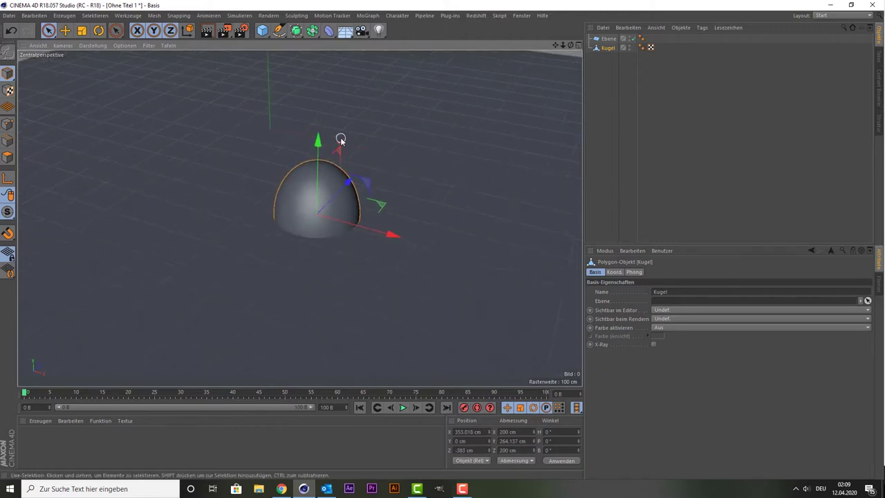
{"action": "scroll", "coordinate": [341, 139], "scroll_direction": "up", "scroll_amount": 1}
{"action": "scroll", "coordinate": [341, 139], "scroll_direction": "down", "scroll_amount": 2}
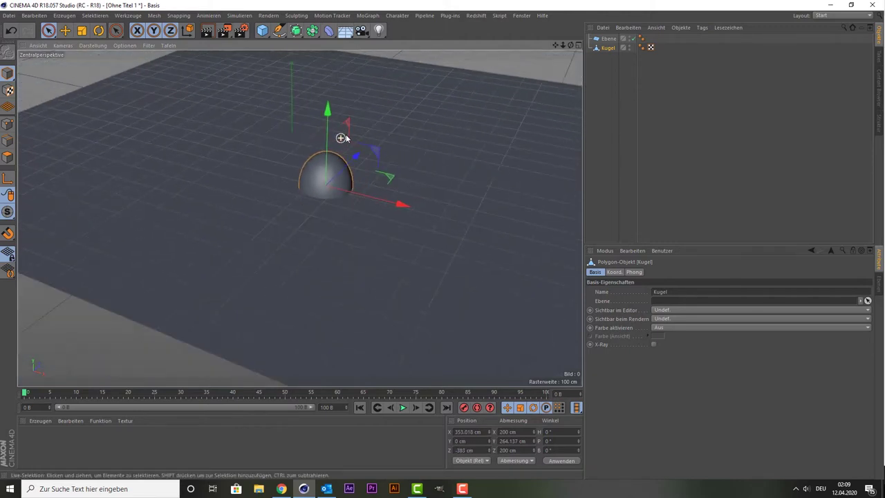
{"action": "scroll", "coordinate": [341, 139], "scroll_direction": "down", "scroll_amount": 3}
- Narrow the Ebene plane's width to 2290.32 cm
{"action": "left_click", "coordinate": [484, 170]}
{"action": "left_click_drag", "start_coordinate": [488, 173], "coordinate": [466, 171]}
{"action": "scroll", "coordinate": [384, 166], "scroll_direction": "up", "scroll_amount": 3}
{"action": "scroll", "coordinate": [328, 166], "scroll_direction": "up", "scroll_amount": 3}
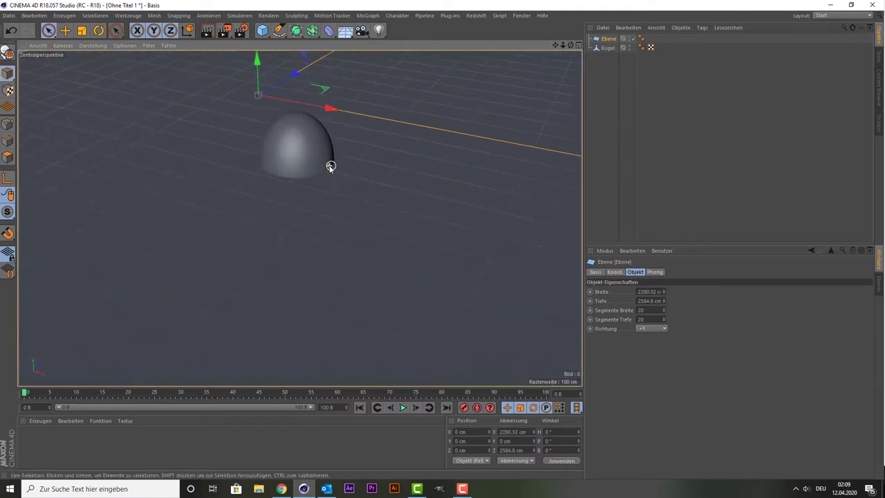
{"action": "scroll", "coordinate": [320, 166], "scroll_direction": "down", "scroll_amount": 1}
{"action": "scroll", "coordinate": [320, 164], "scroll_direction": "up", "scroll_amount": 1}
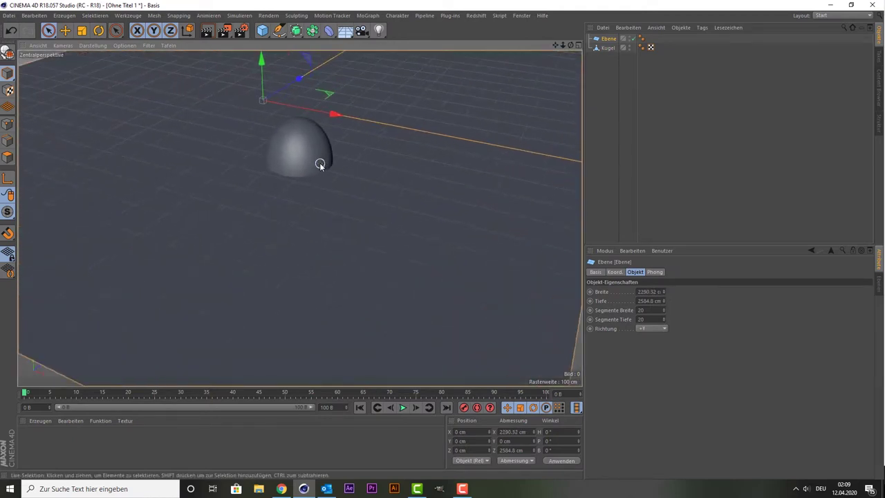
{"action": "scroll", "coordinate": [320, 164], "scroll_direction": "up", "scroll_amount": 1}
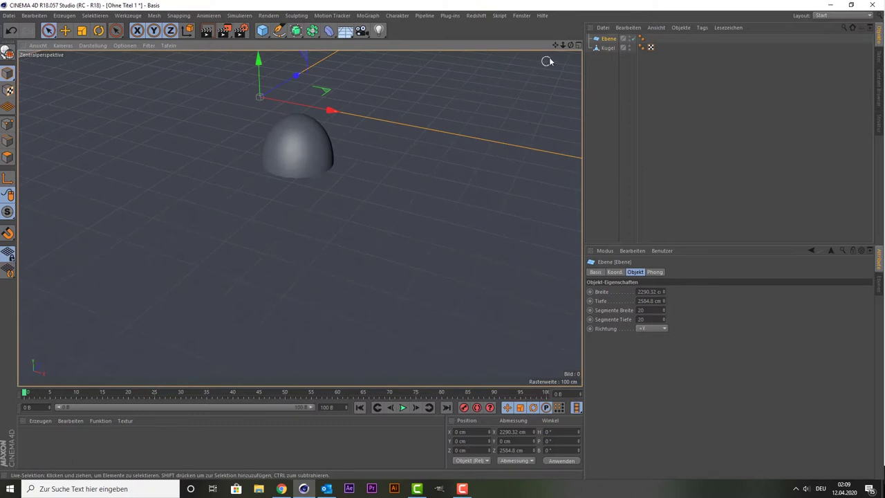
{"action": "left_click_drag", "start_coordinate": [555, 44], "coordinate": [563, 46]}
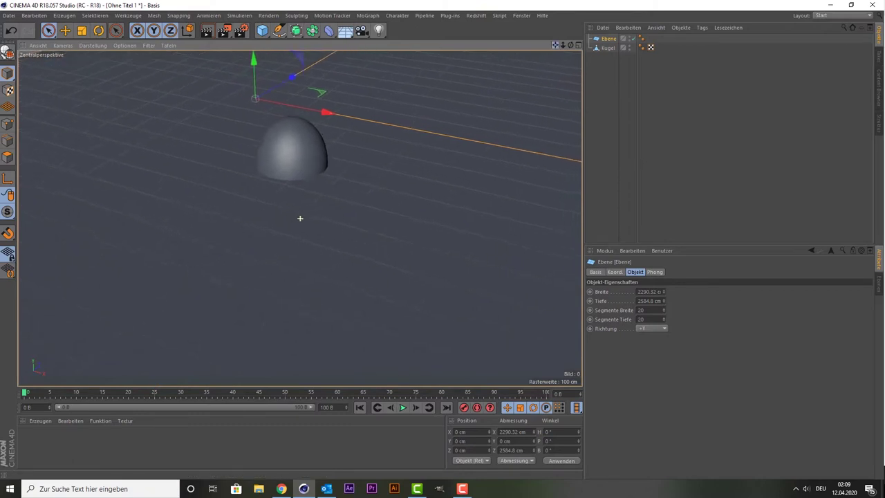
{"action": "left_click_drag", "start_coordinate": [300, 218], "coordinate": [300, 219], "text": "alt"}
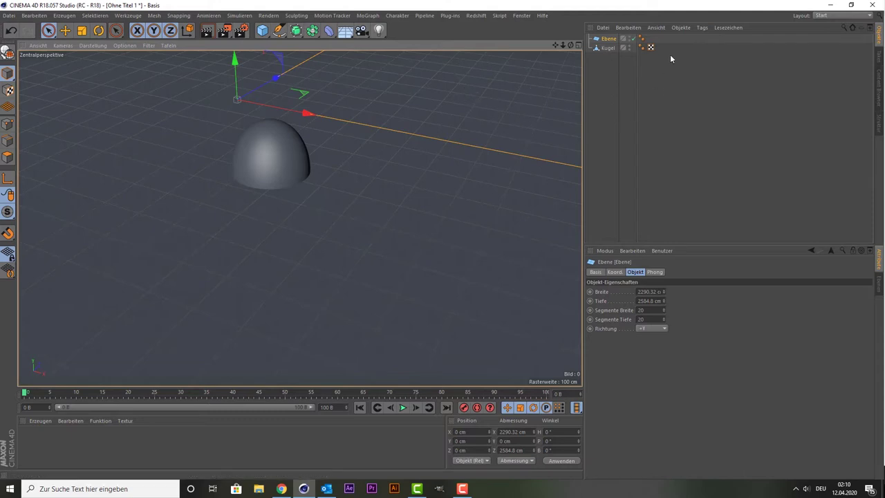
- Grow hair on the plane with 441 guides, 100 cm long, and bring up Redshift's lights
{"action": "left_click", "coordinate": [233, 16]}
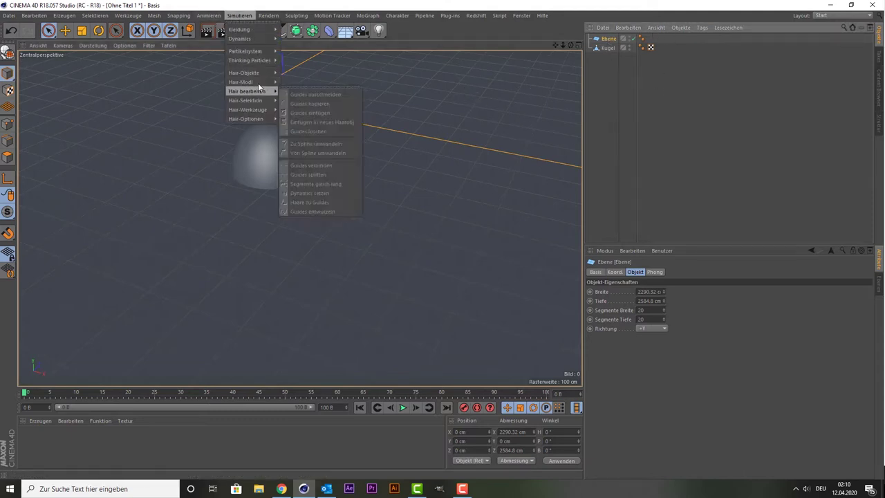
{"action": "mouse_move", "coordinate": [244, 72]}
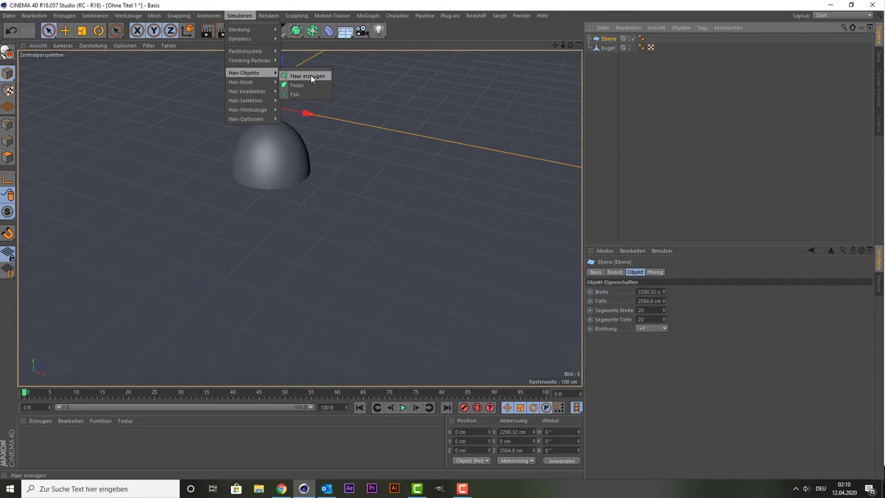
{"action": "left_click", "coordinate": [310, 74]}
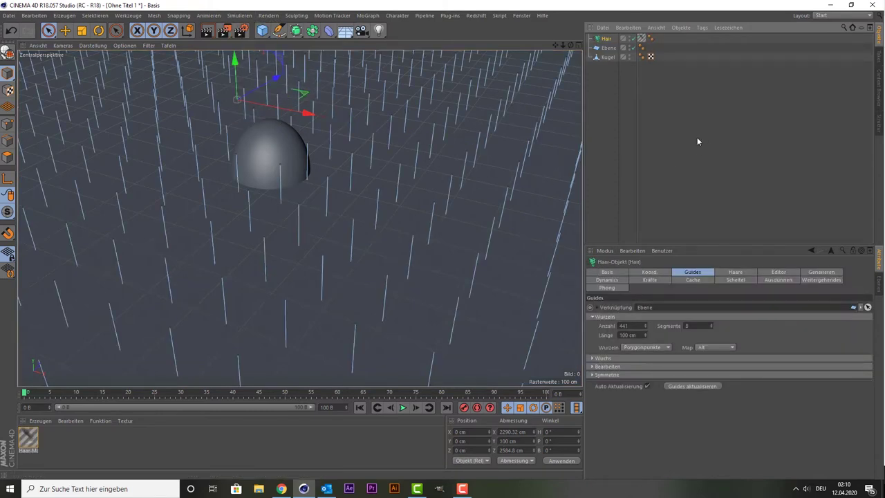
{"action": "left_click", "coordinate": [691, 275]}
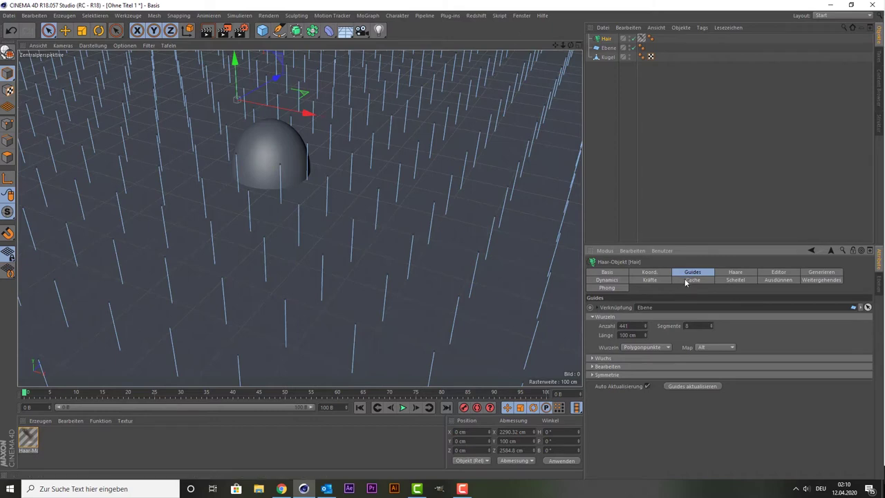
{"action": "left_click", "coordinate": [477, 15]}
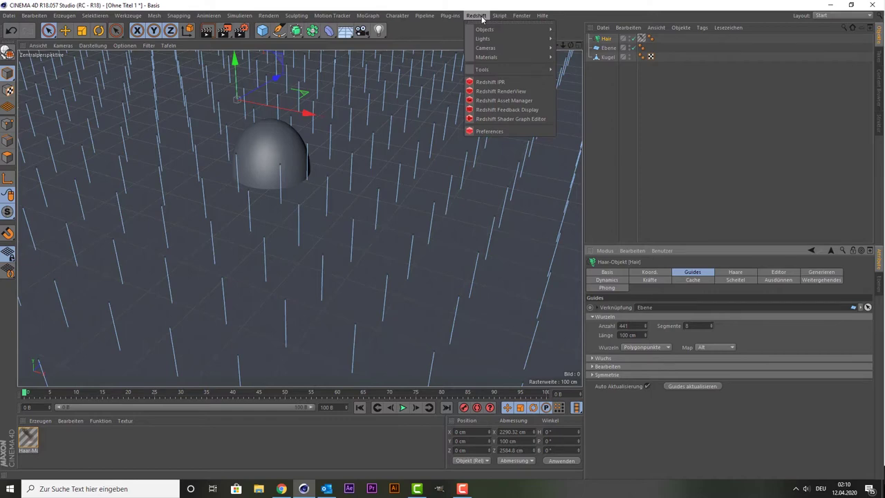
{"action": "mouse_move", "coordinate": [484, 39]}
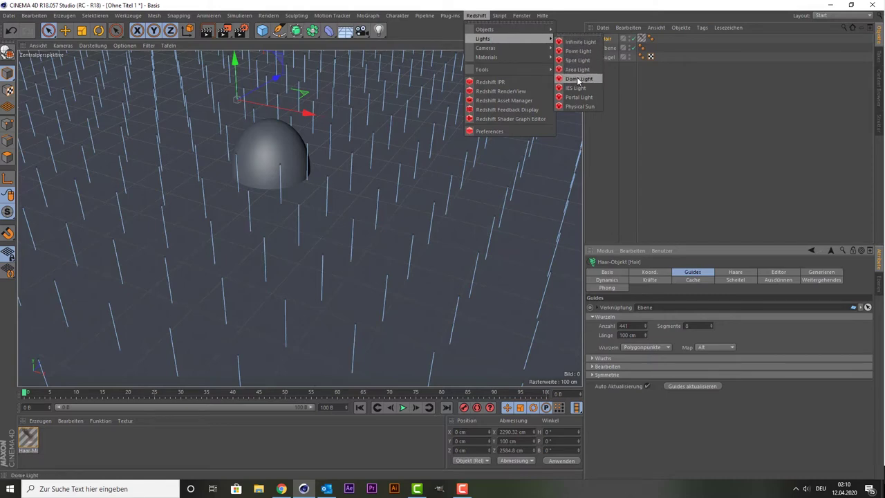
- Add a Redshift Dome Light using carpentry_shop_01_4k.hdr from the Content Browser as its dome map
{"action": "left_click", "coordinate": [580, 80]}
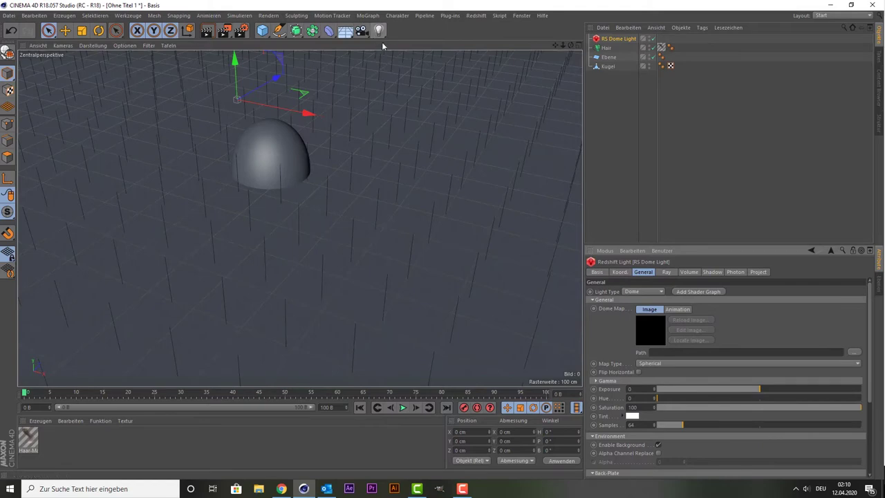
{"action": "left_click", "coordinate": [345, 30]}
{"action": "left_click", "coordinate": [880, 100]}
{"action": "double_click", "coordinate": [817, 57]}
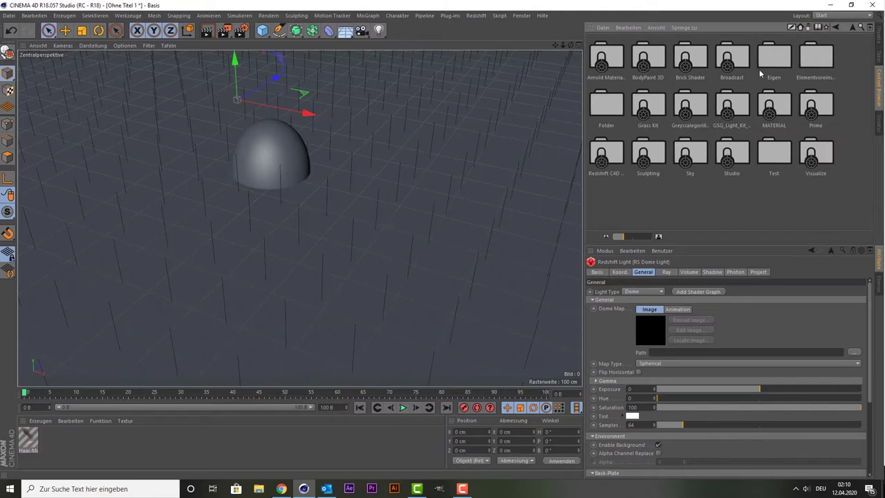
{"action": "double_click", "coordinate": [771, 62]}
{"action": "double_click", "coordinate": [596, 62]}
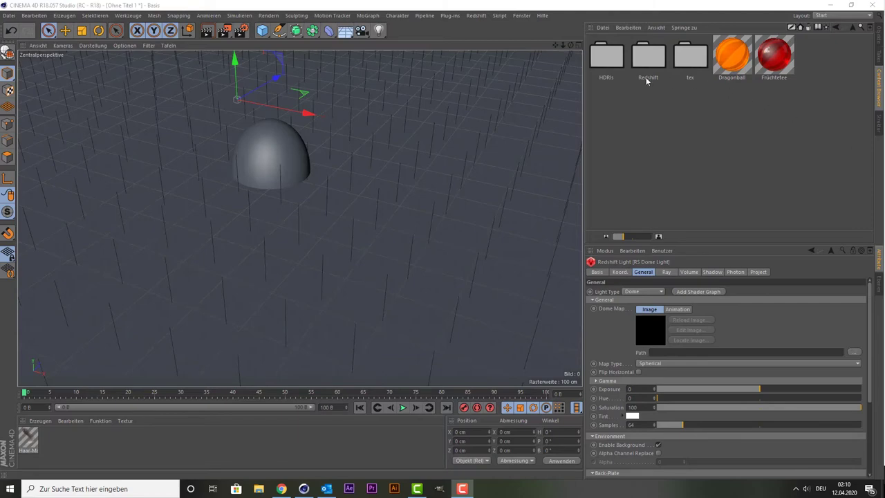
{"action": "double_click", "coordinate": [606, 61]}
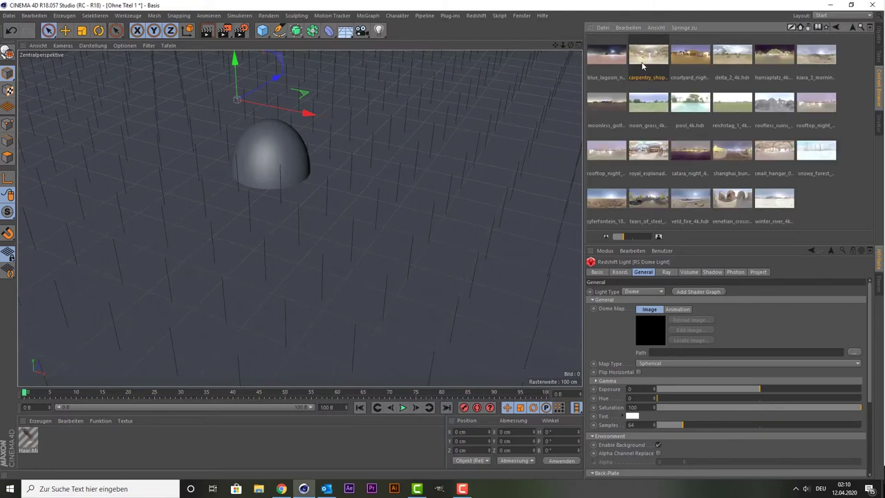
{"action": "mouse_move", "coordinate": [642, 66]}
{"action": "left_mouse_down"}
{"action": "mouse_move", "coordinate": [657, 285]}
{"action": "mouse_move", "coordinate": [649, 338]}
{"action": "left_mouse_up"}
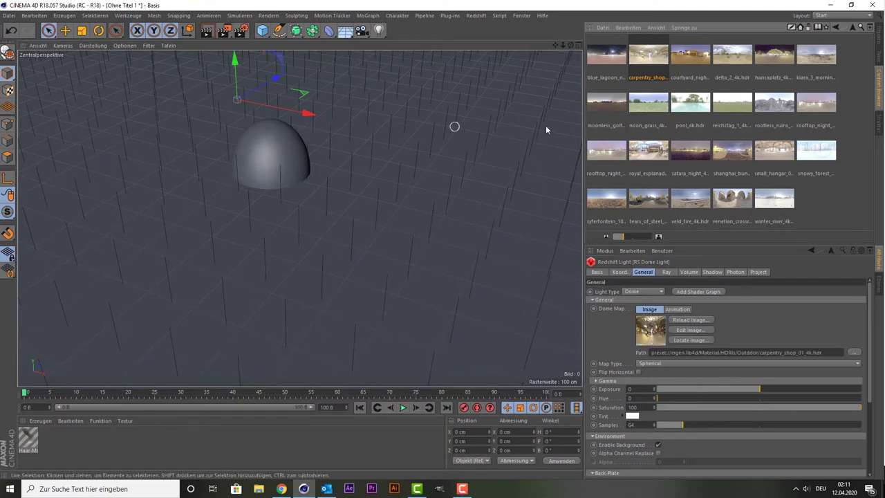
{"action": "left_click", "coordinate": [878, 38]}
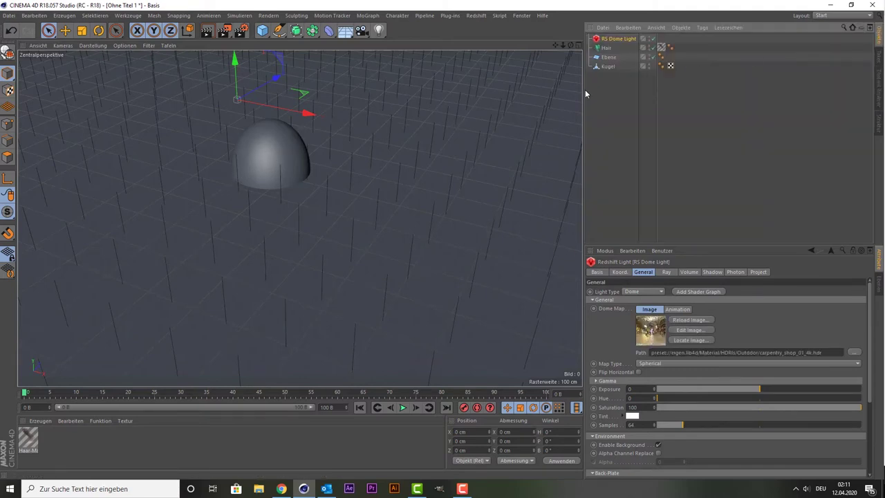
{"action": "left_click", "coordinate": [606, 49]}
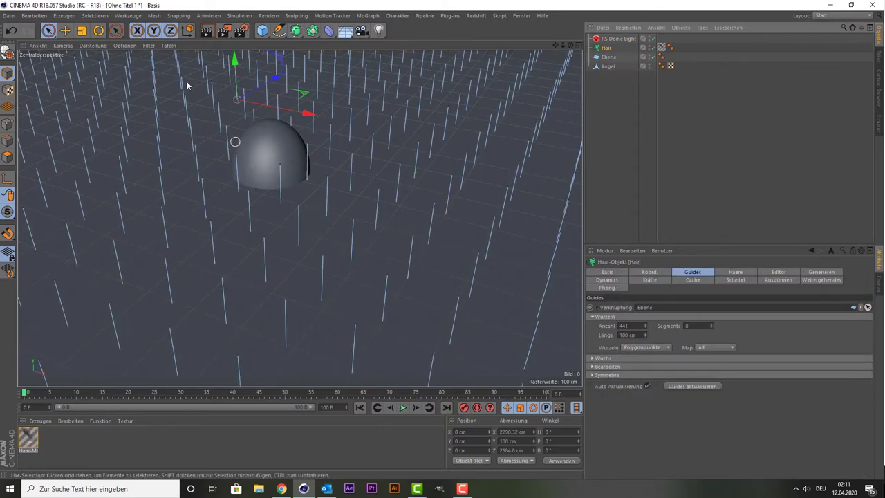
- Set the renderer to Redshift in Render Settings and preview a viewport render
{"action": "left_click", "coordinate": [243, 34]}
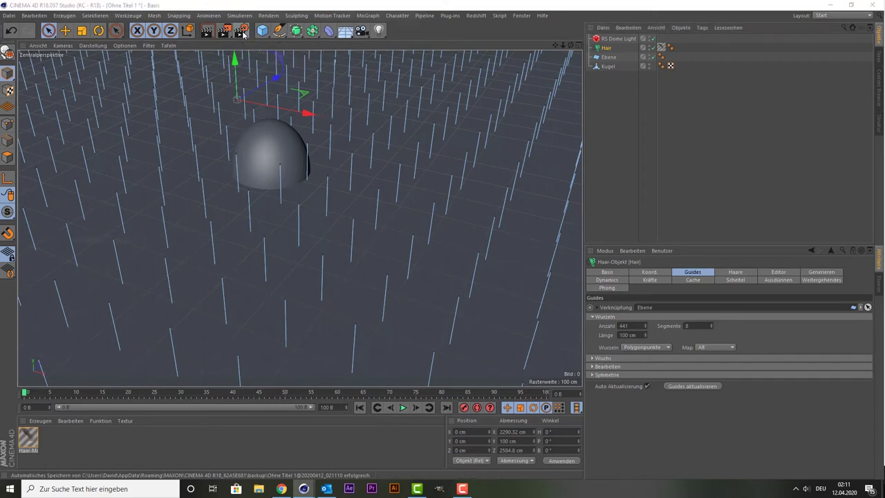
{"action": "left_click", "coordinate": [98, 32]}
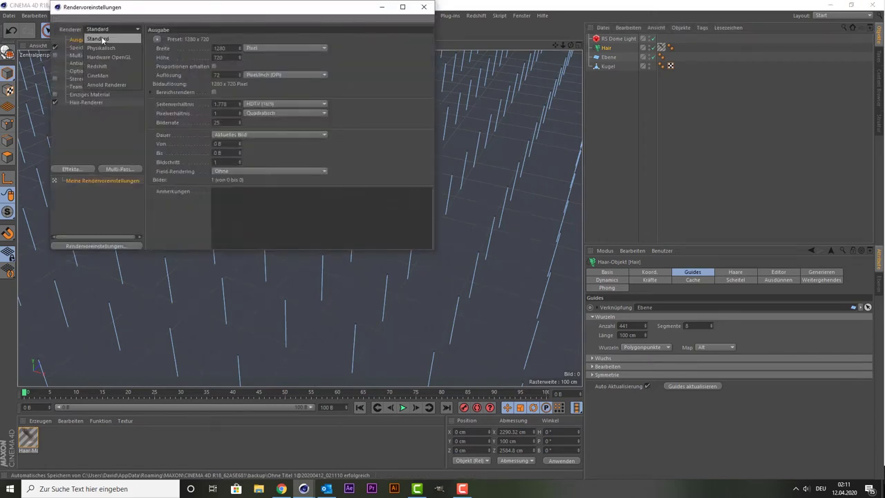
{"action": "left_click", "coordinate": [122, 67]}
{"action": "left_click", "coordinate": [424, 7]}
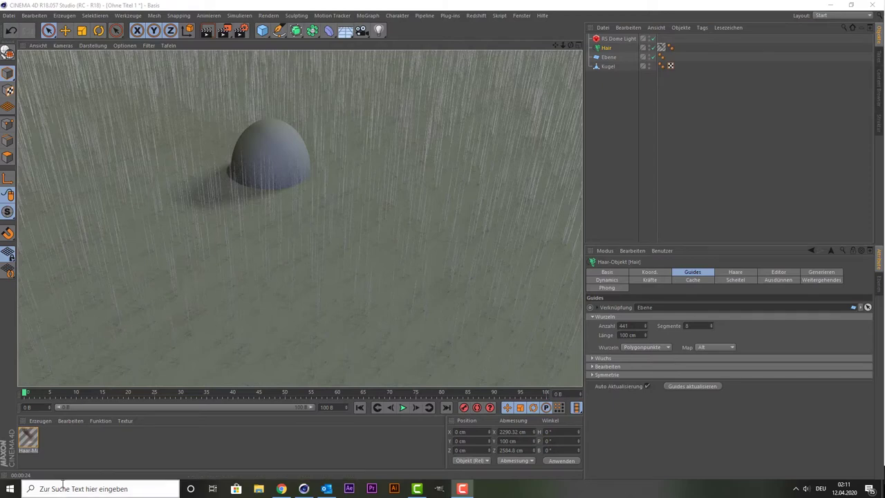
{"action": "left_click", "coordinate": [96, 453]}
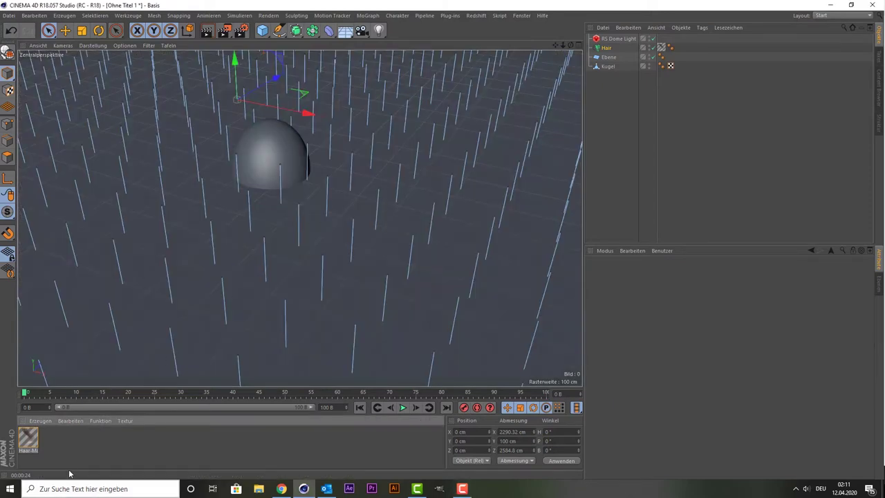
- Create a new Mat material coloured dark brown (H 39°, S 54%, V 40%)
{"action": "double_click", "coordinate": [70, 442]}
{"action": "double_click", "coordinate": [25, 446]}
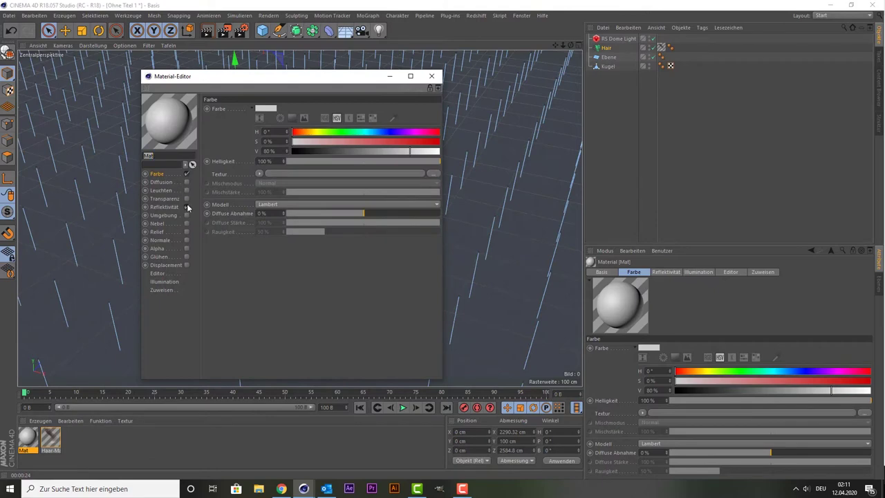
{"action": "left_click", "coordinate": [309, 132]}
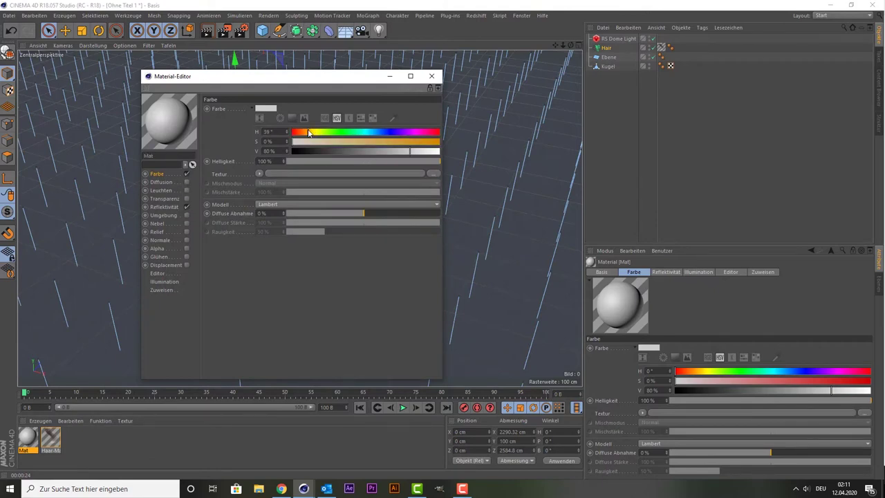
{"action": "left_click", "coordinate": [371, 141]}
{"action": "left_click", "coordinate": [349, 150]}
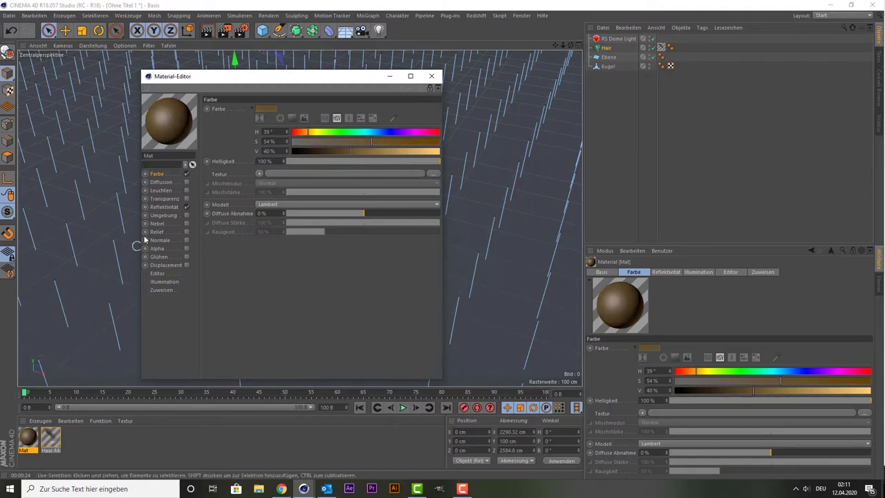
- Enable Noise relief on Mat and apply it to the Ebene plane
{"action": "left_click", "coordinate": [187, 232]}
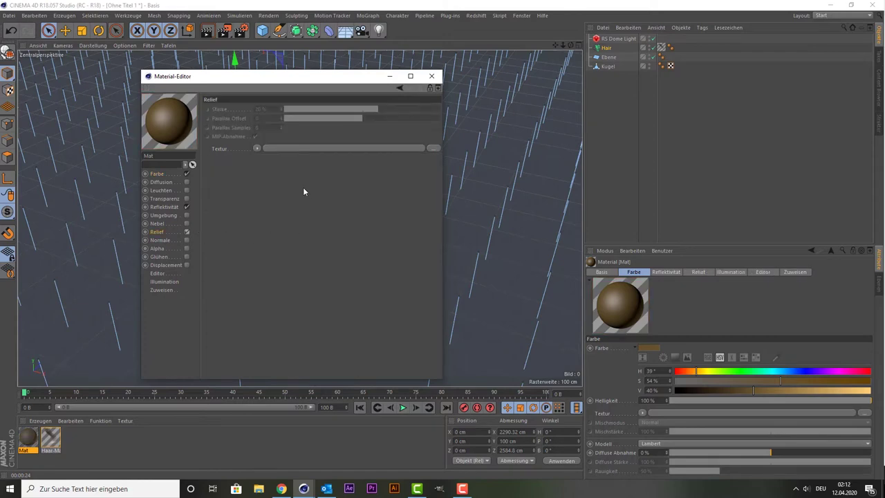
{"action": "left_click", "coordinate": [258, 149]}
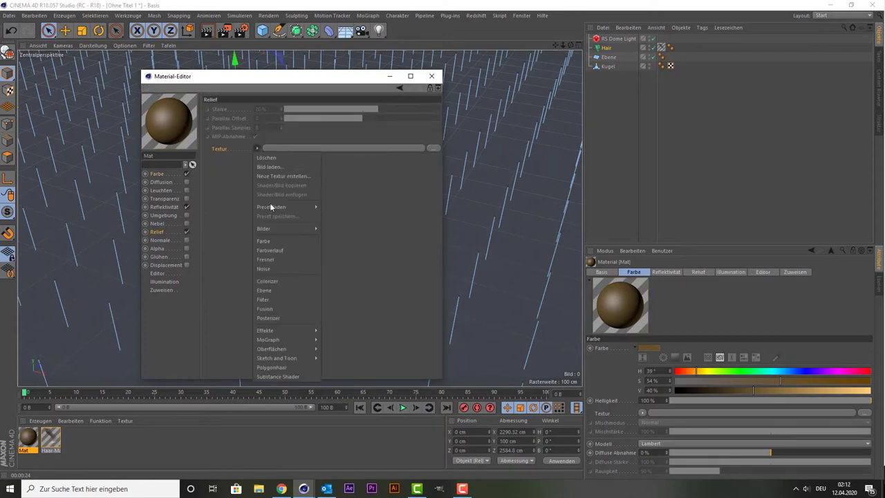
{"action": "left_click", "coordinate": [281, 269]}
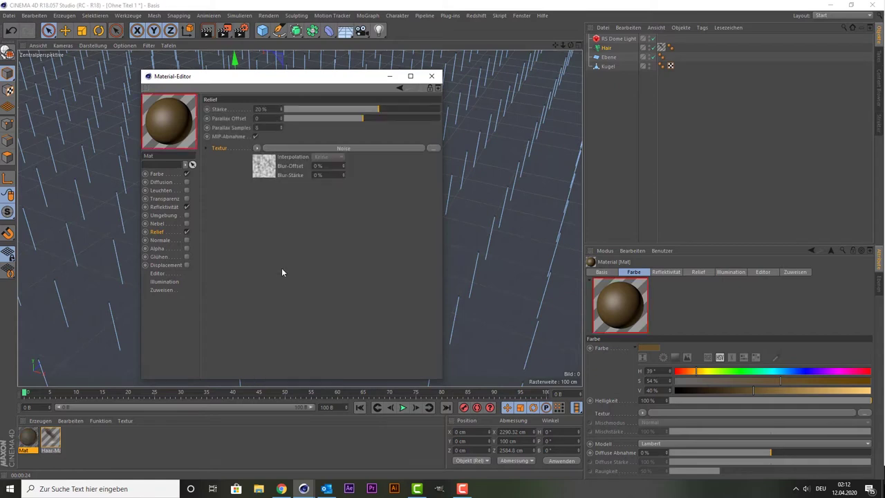
{"action": "left_click", "coordinate": [431, 76]}
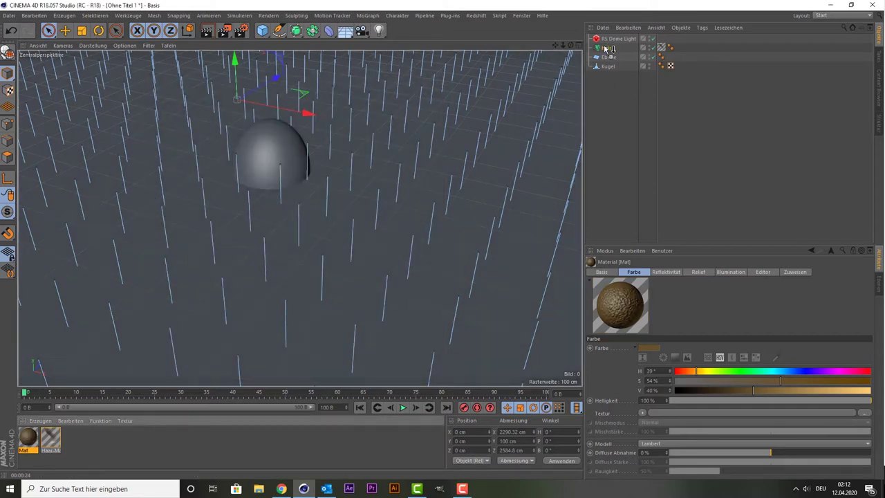
{"action": "left_click_drag", "start_coordinate": [610, 49], "coordinate": [608, 58]}
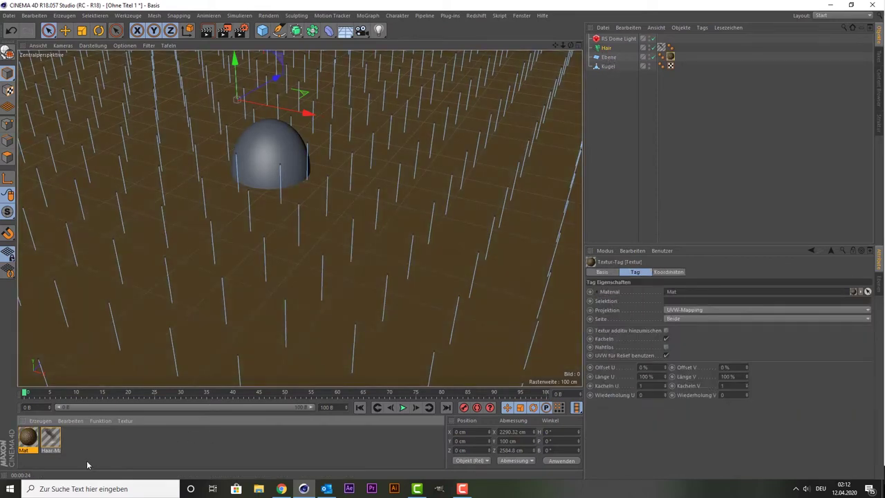
- In Haar-Mat's Dicke channel, set tip thickness to 1.5 cm and lower the curve start to 0.5
{"action": "double_click", "coordinate": [53, 439]}
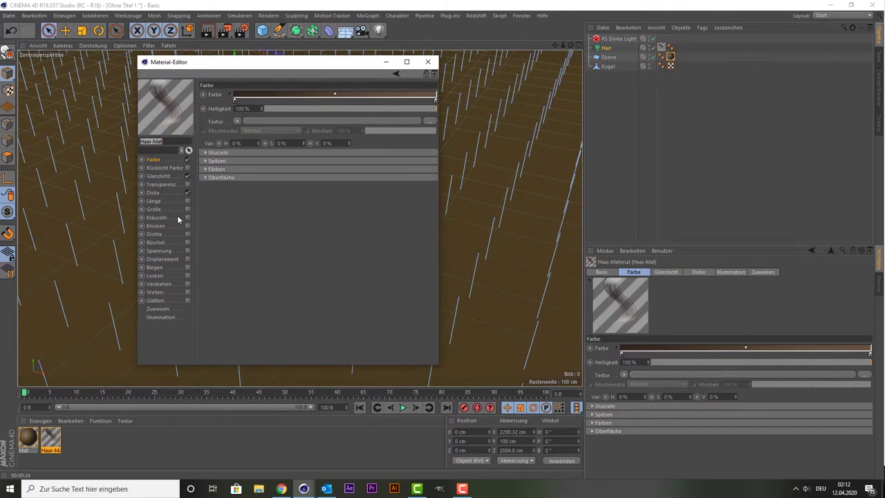
{"action": "left_click", "coordinate": [154, 201]}
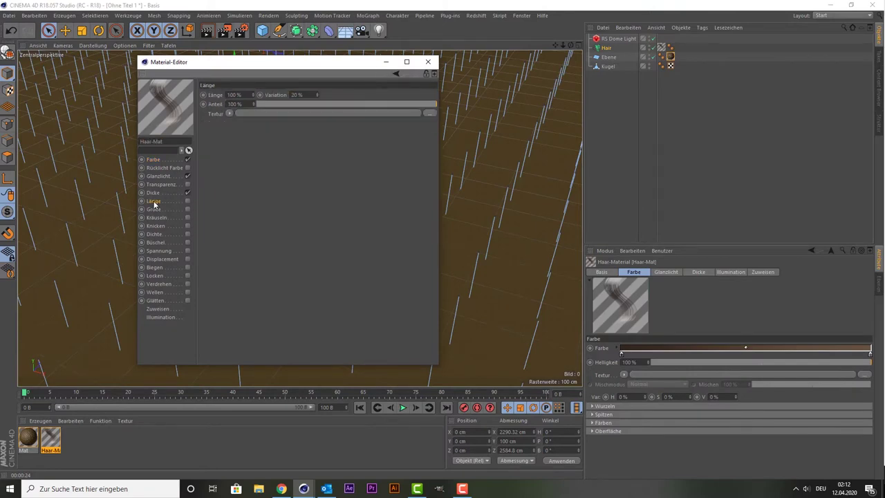
{"action": "left_click", "coordinate": [159, 193]}
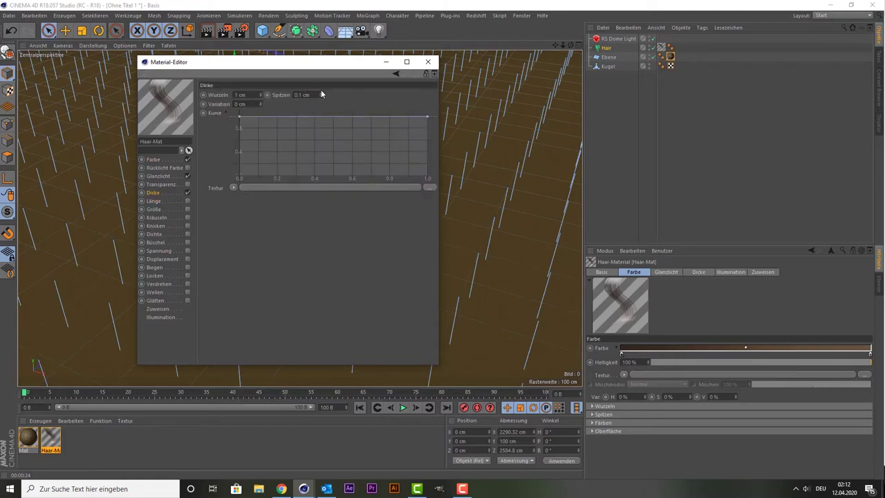
{"action": "mouse_move", "coordinate": [321, 95]}
{"action": "left_mouse_down"}
{"action": "mouse_move", "coordinate": [321, 76]}
{"action": "mouse_move", "coordinate": [321, 101]}
{"action": "left_mouse_up"}
{"action": "key", "text": "BackSpace"}
{"action": "type", "text": "1"}
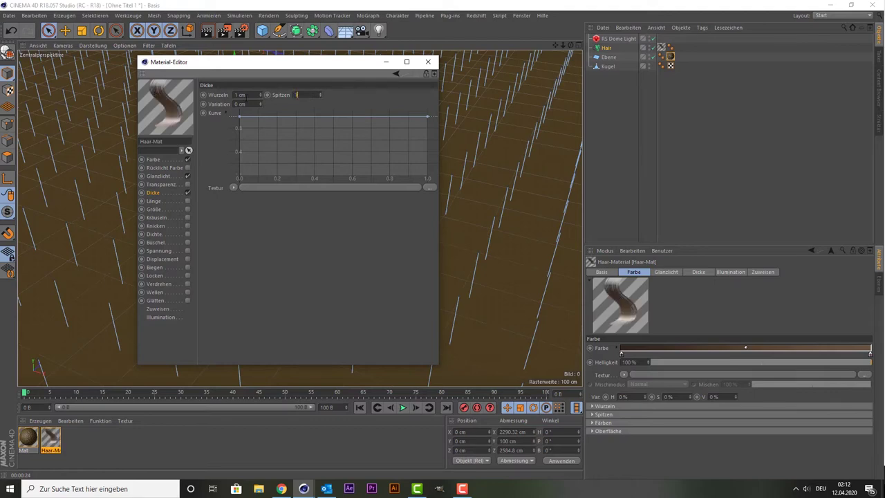
{"action": "type", "text": ".5"}
{"action": "key", "text": "Return"}
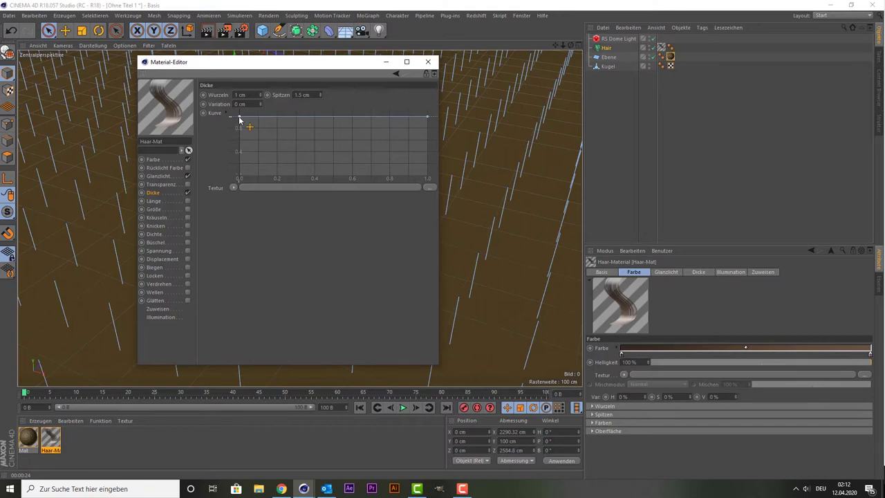
{"action": "left_click_drag", "start_coordinate": [239, 120], "coordinate": [240, 153]}
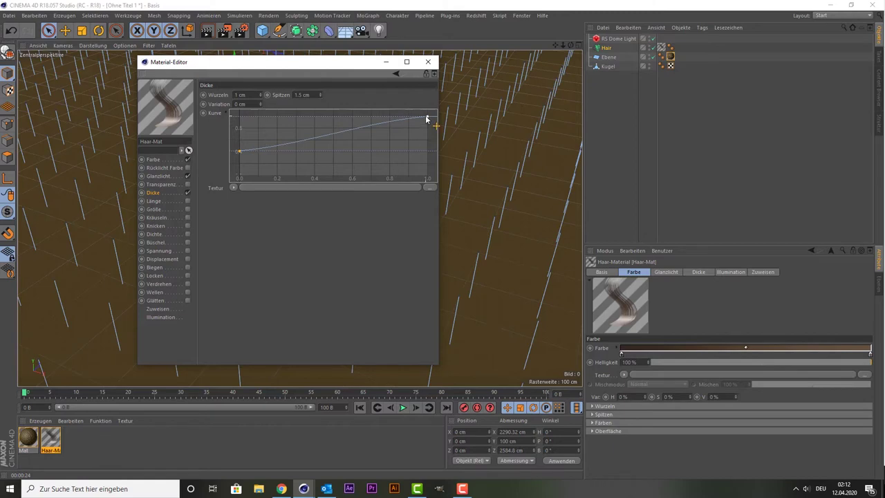
- Enable the Kräuseln and Knicken channels on Haar-Mat
{"action": "left_click", "coordinate": [187, 217]}
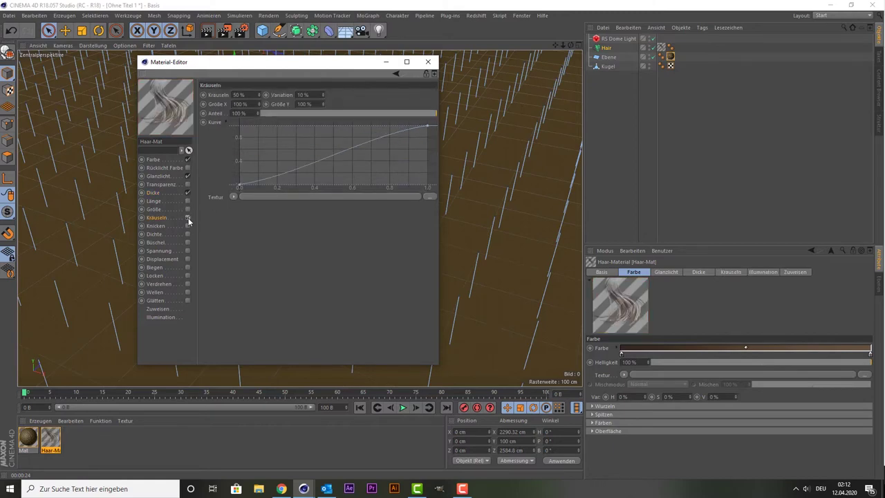
{"action": "left_click", "coordinate": [188, 226]}
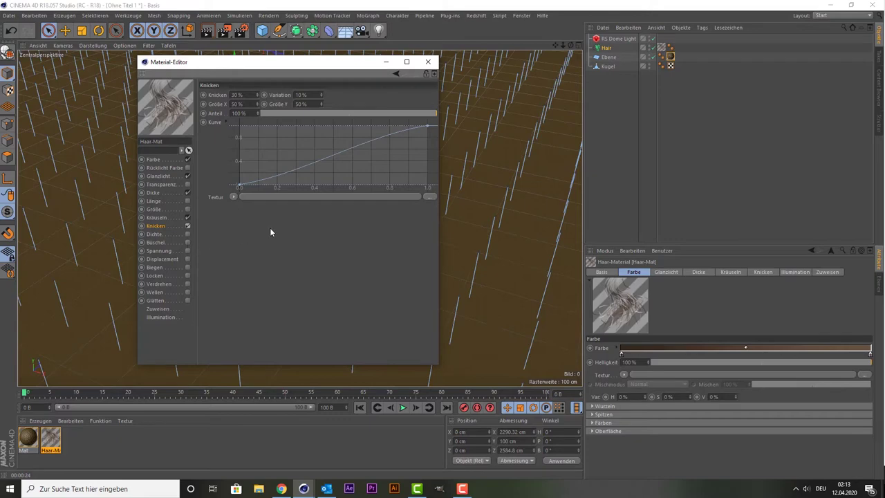
{"action": "left_click", "coordinate": [157, 160]}
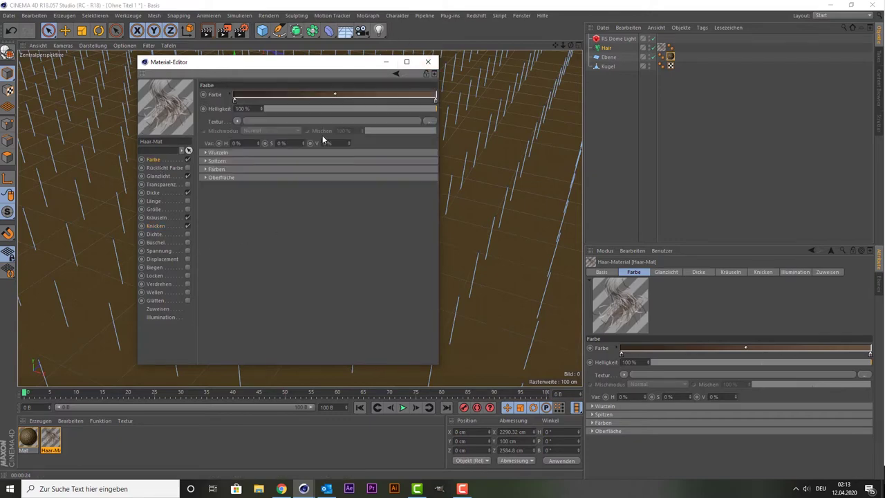
- Set the hair colour gradient to green, hue 114° and saturation 100%
{"action": "double_click", "coordinate": [435, 100]}
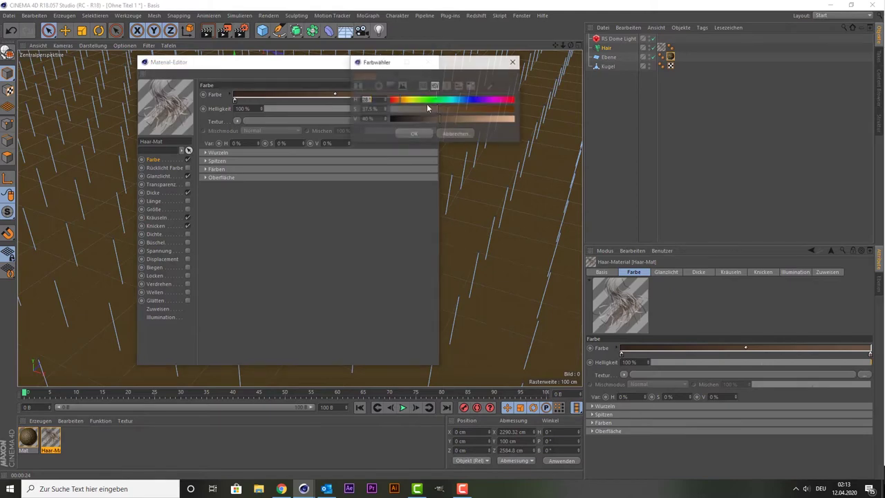
{"action": "left_click", "coordinate": [430, 99]}
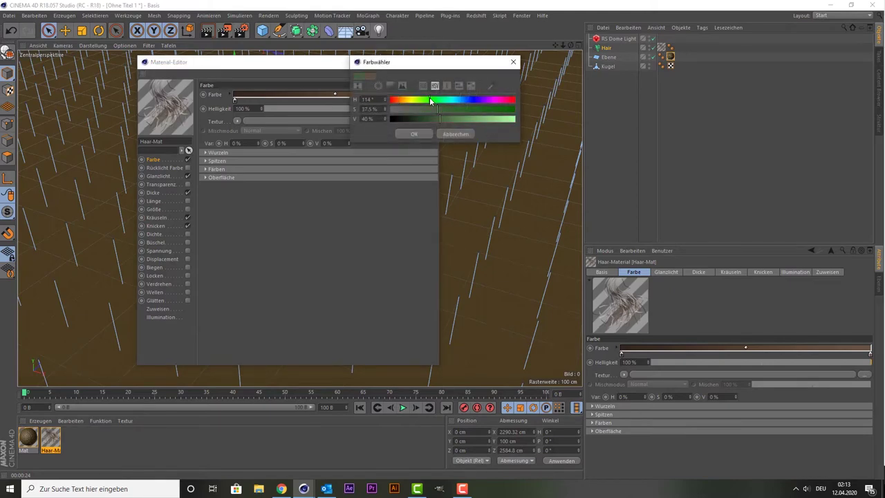
{"action": "left_click_drag", "start_coordinate": [438, 109], "coordinate": [517, 112]}
{"action": "left_click", "coordinate": [464, 119]}
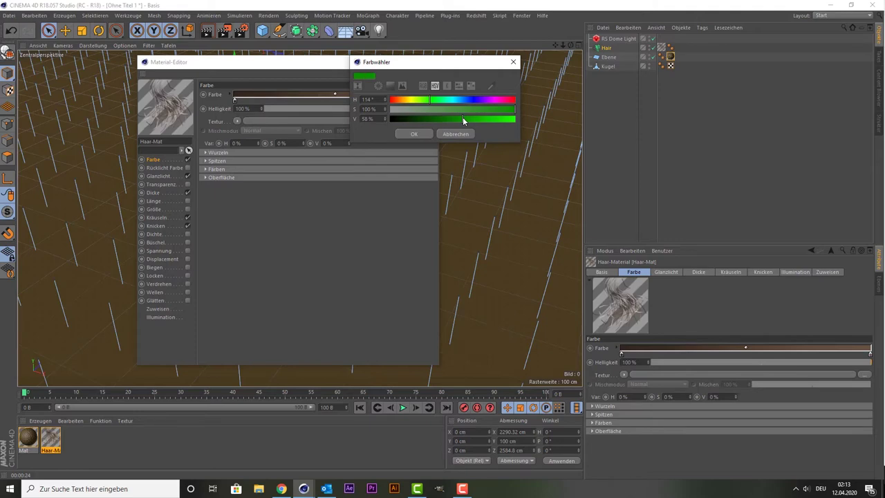
{"action": "left_click_drag", "start_coordinate": [455, 119], "coordinate": [467, 120]}
{"action": "left_click", "coordinate": [415, 136]}
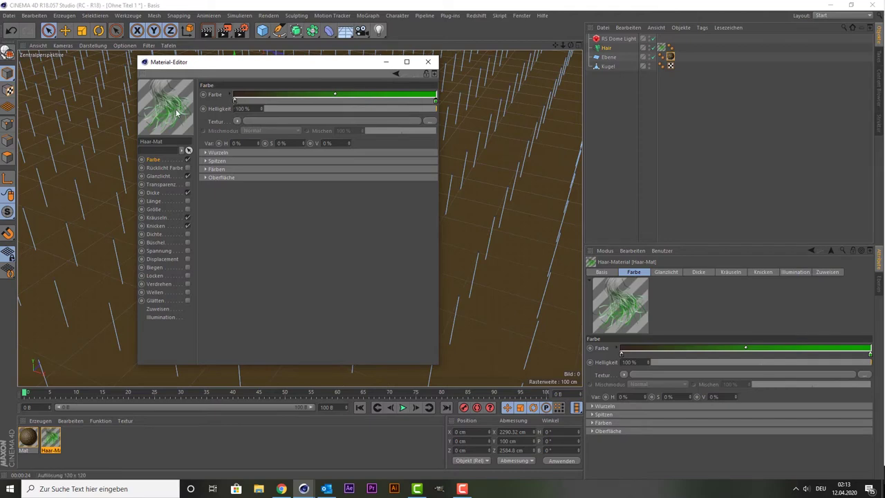
{"action": "left_click", "coordinate": [430, 63]}
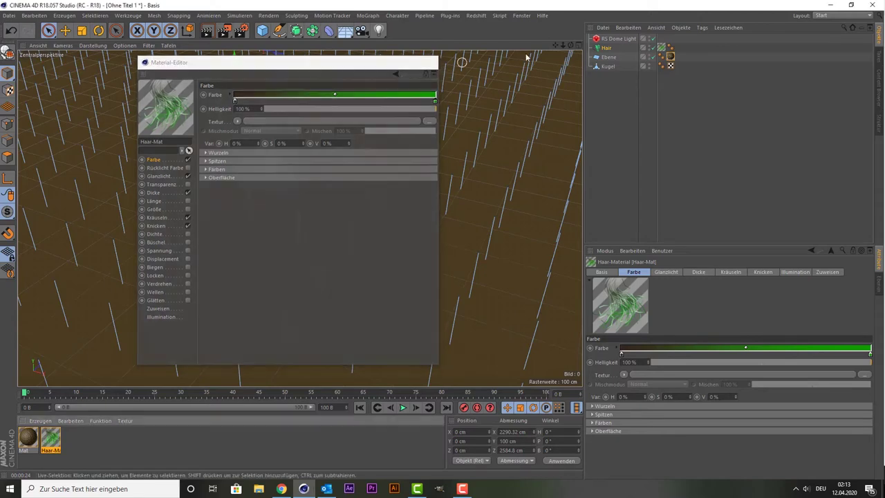
- Review the Hair object's guide settings, including the 441 guide count
{"action": "left_click", "coordinate": [606, 48]}
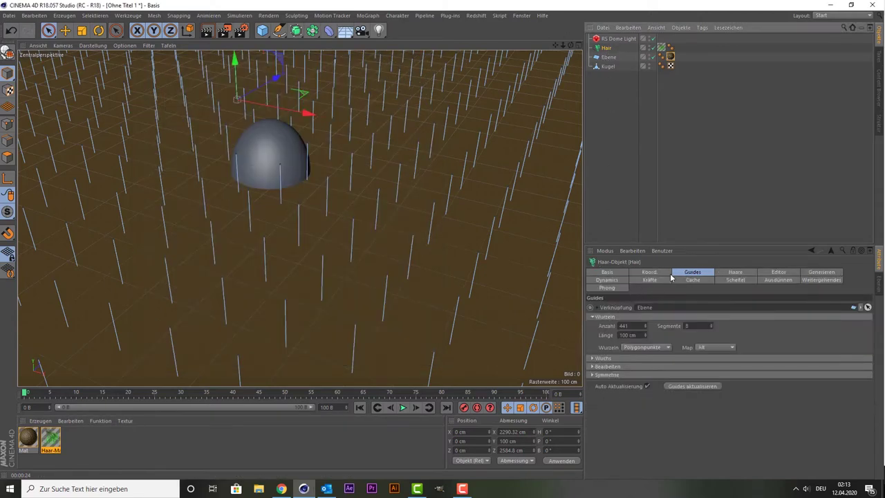
{"action": "left_click", "coordinate": [638, 325]}
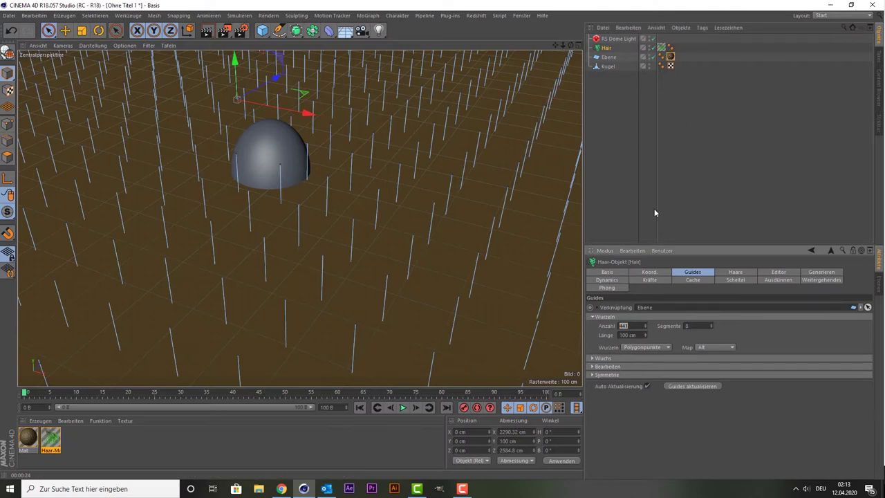
{"action": "left_click", "coordinate": [666, 274]}
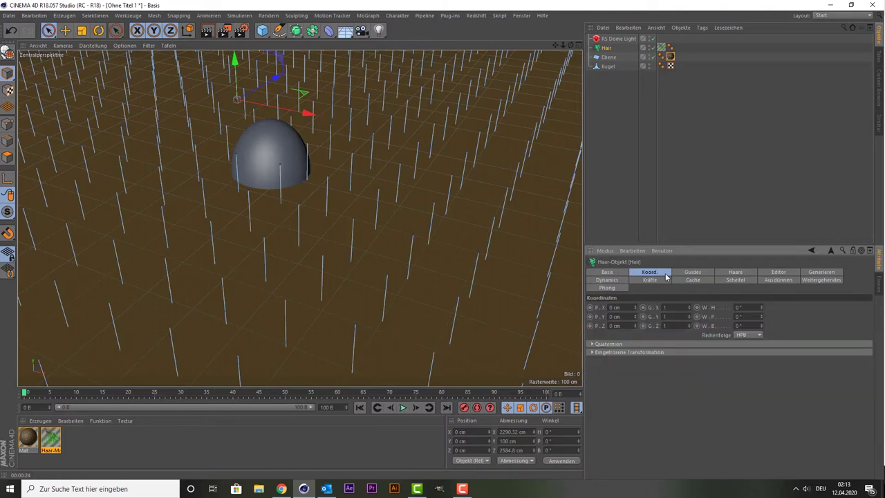
{"action": "left_click", "coordinate": [695, 274]}
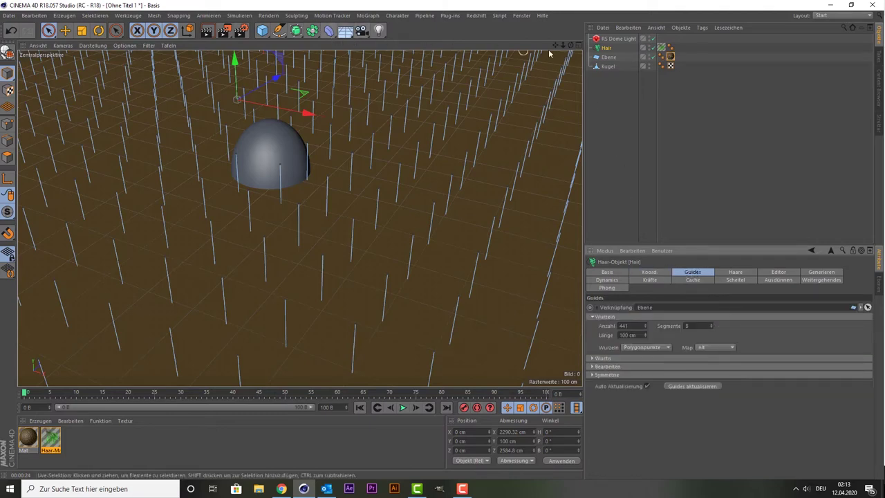
- Add a Displacer deformer and parent it under the Ebene plane
{"action": "left_click", "coordinate": [331, 34]}
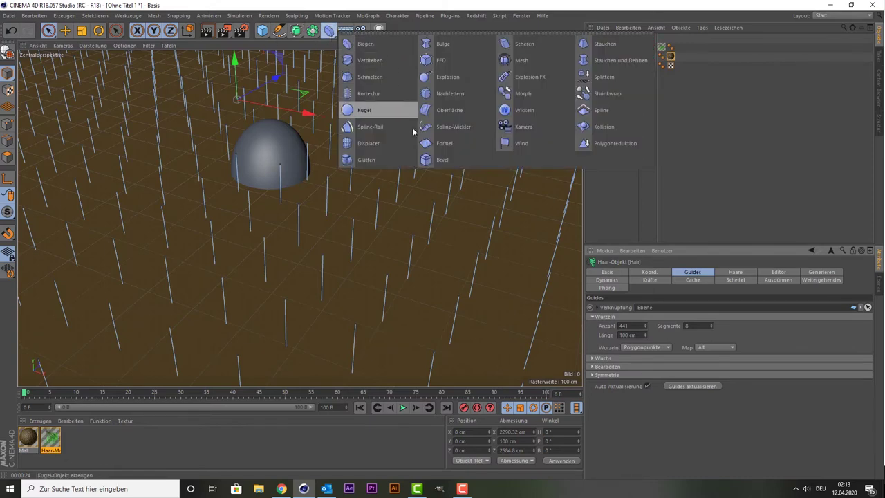
{"action": "left_click", "coordinate": [395, 144]}
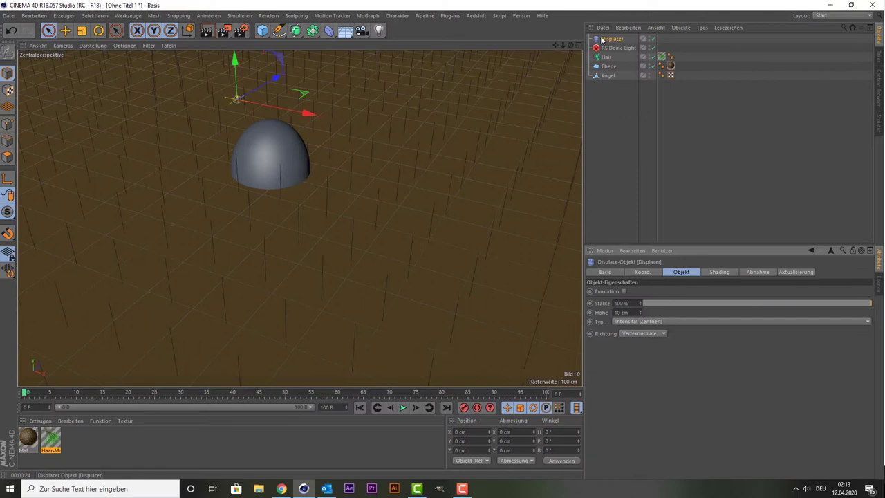
{"action": "left_click_drag", "start_coordinate": [602, 39], "coordinate": [609, 67]}
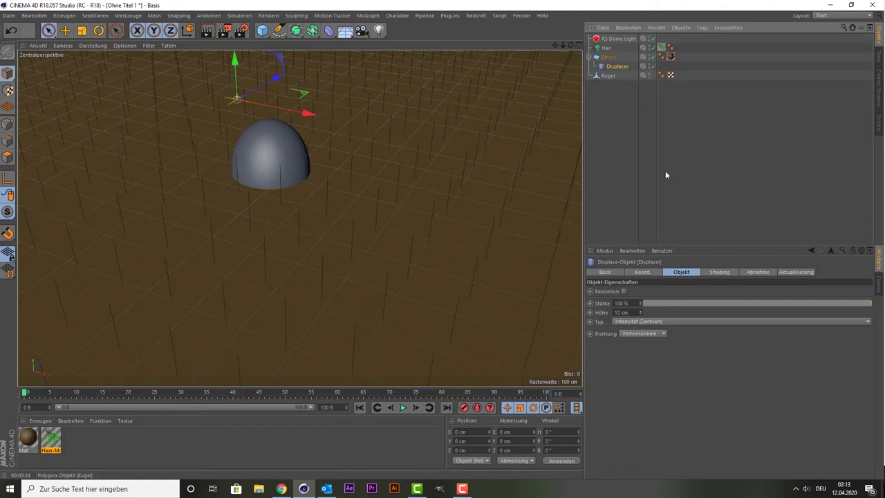
- Drive the Displacer's shading with a Noise shader
{"action": "left_click", "coordinate": [745, 272]}
{"action": "left_click", "coordinate": [719, 272]}
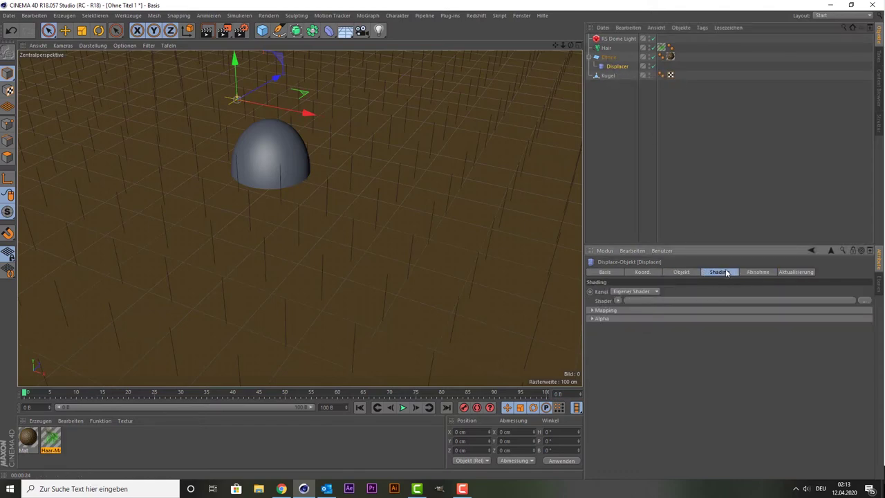
{"action": "left_click", "coordinate": [617, 301]}
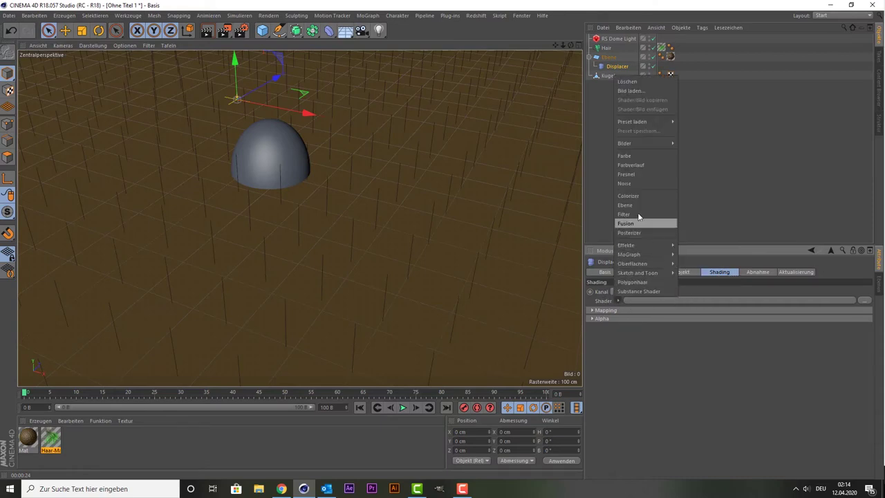
{"action": "left_click", "coordinate": [641, 184]}
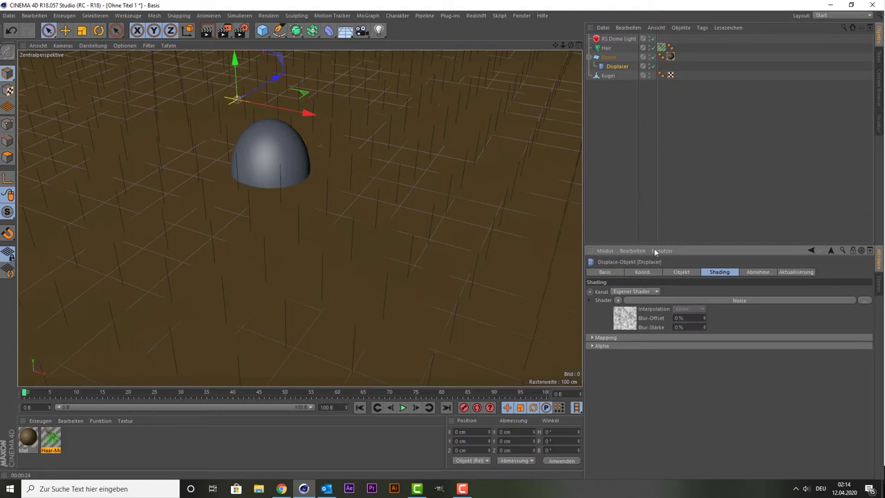
{"action": "left_click", "coordinate": [658, 272]}
{"action": "left_click", "coordinate": [676, 273]}
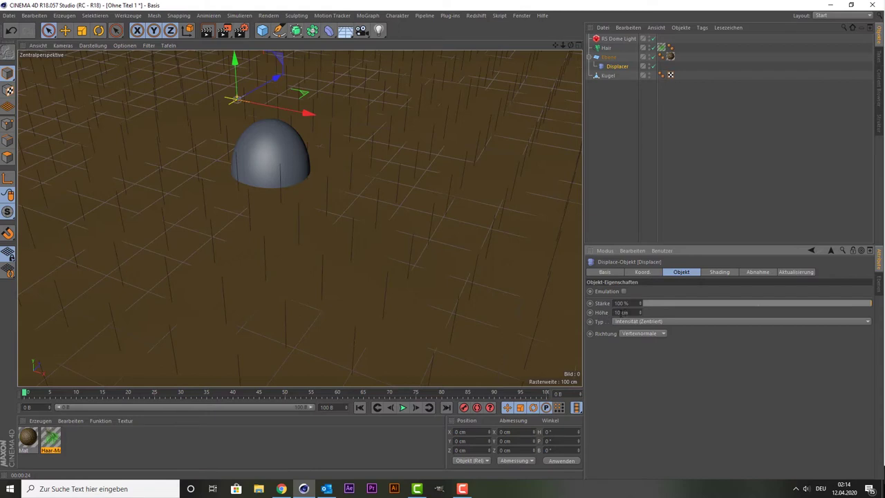
- Try Displacer heights of 100, 200 and 150 cm, then settle on 120 cm
{"action": "double_click", "coordinate": [620, 313]}
{"action": "type", "text": "100"}
{"action": "key", "text": "Return"}
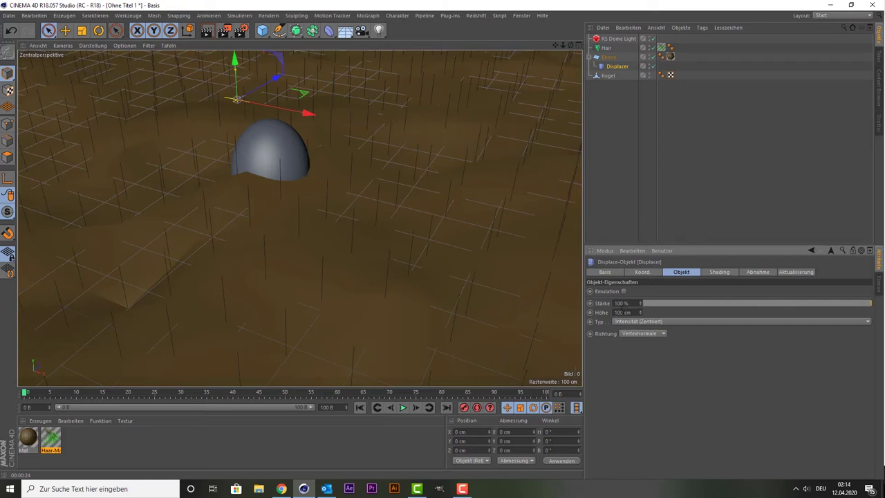
{"action": "double_click", "coordinate": [620, 312]}
{"action": "type", "text": "200"}
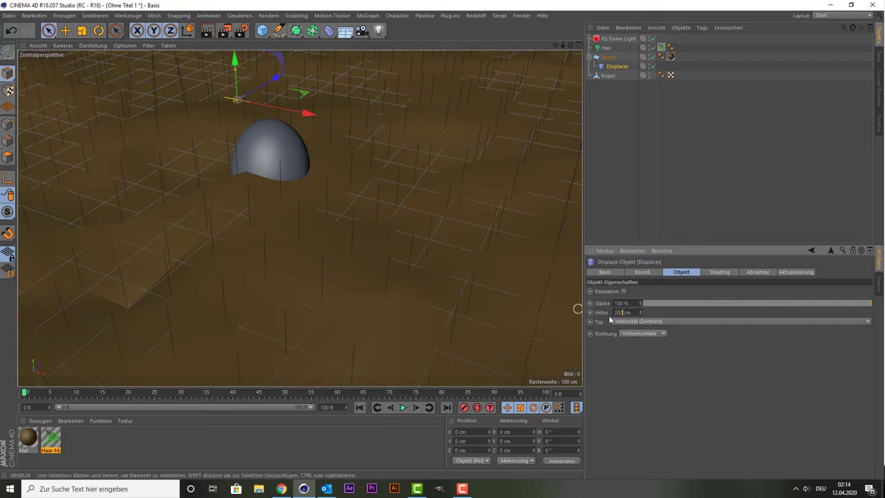
{"action": "key", "text": "Return"}
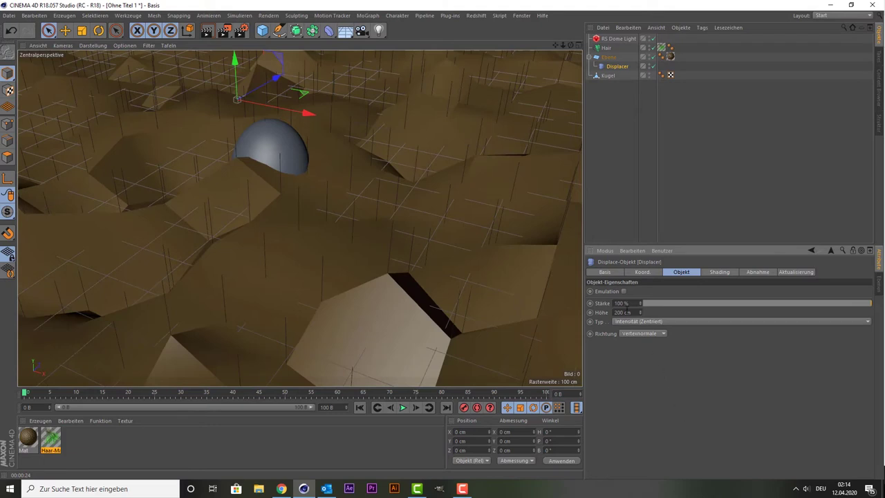
{"action": "double_click", "coordinate": [620, 311]}
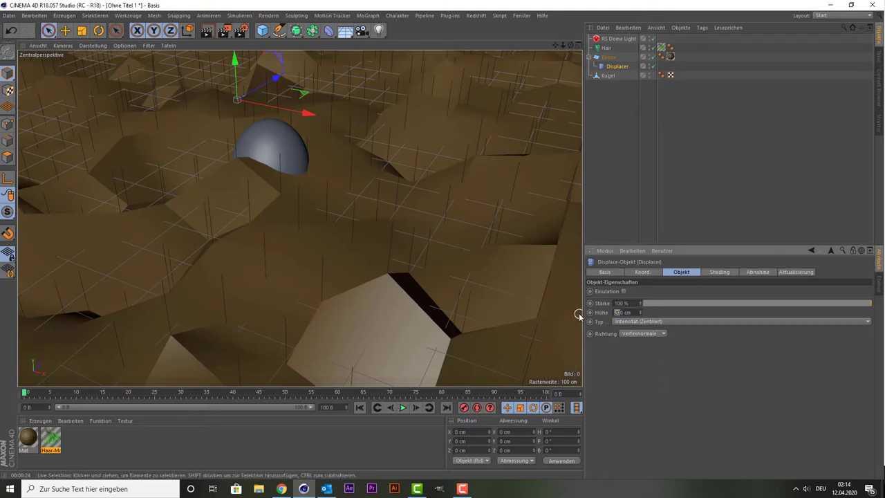
{"action": "type", "text": "150"}
{"action": "key", "text": "Return"}
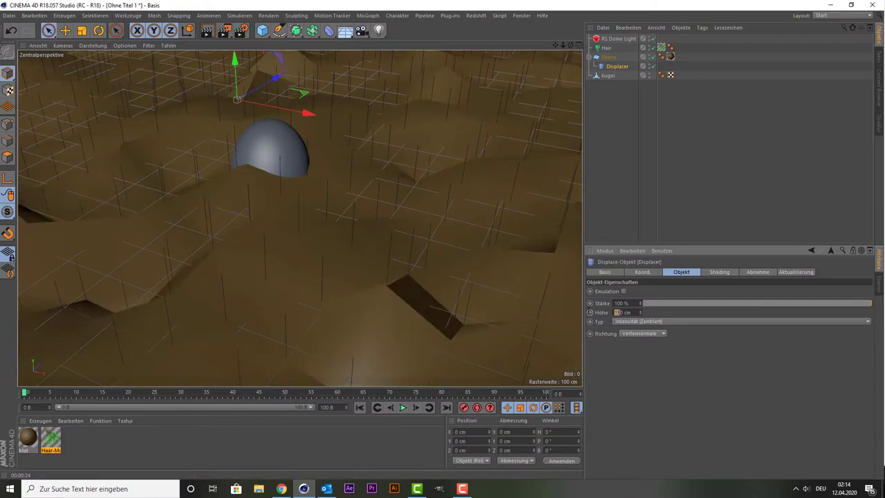
{"action": "type", "text": "12"}
{"action": "key", "text": "Return"}
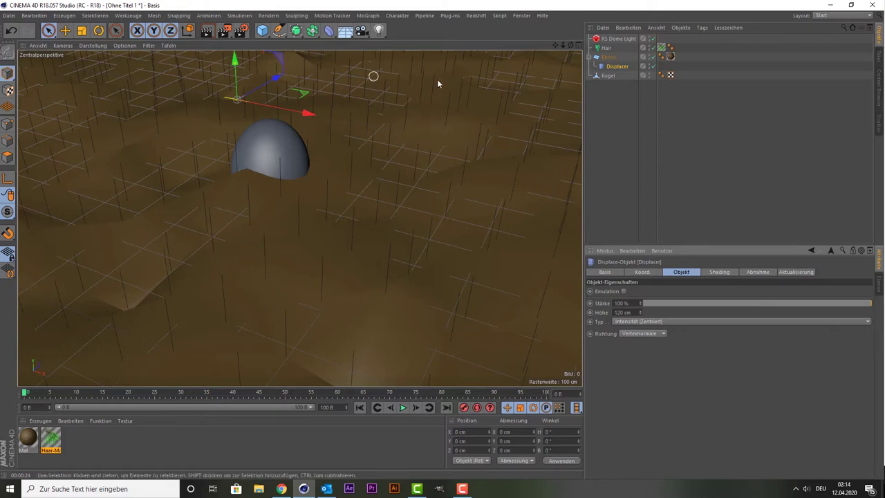
- Review the Hair object's guide settings and check the plane's size
{"action": "left_click", "coordinate": [609, 47]}
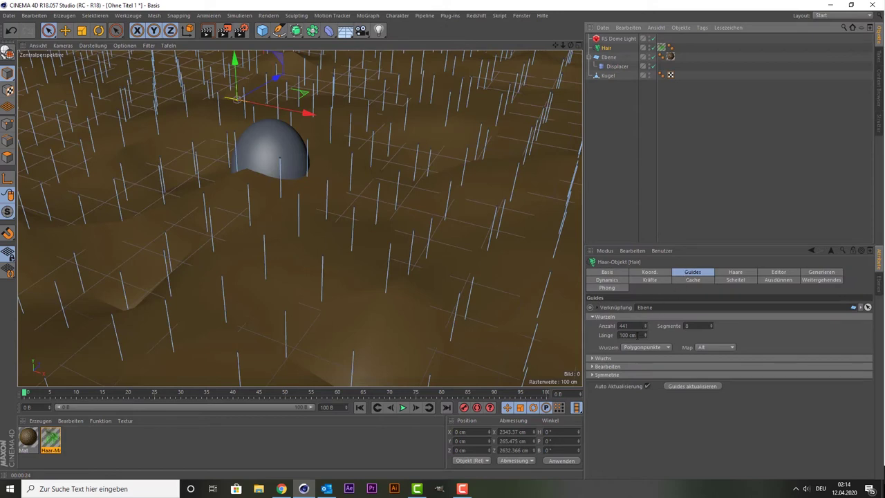
{"action": "left_click", "coordinate": [624, 326]}
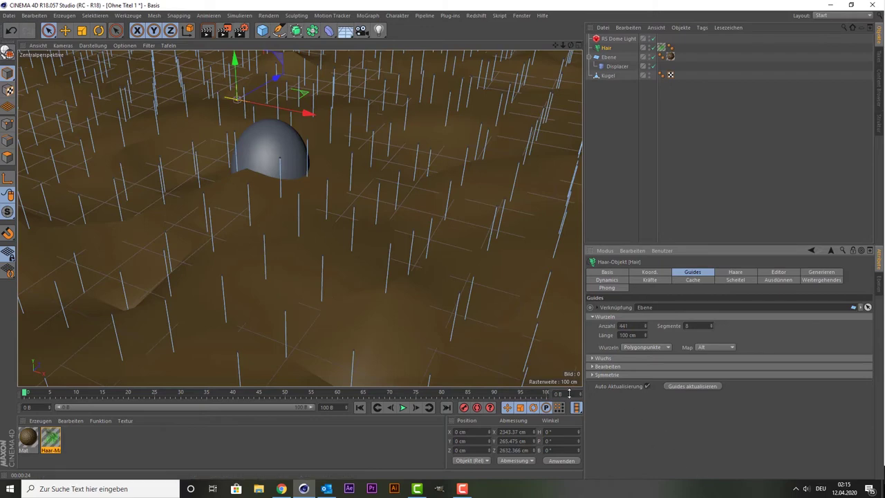
{"action": "left_click", "coordinate": [459, 245]}
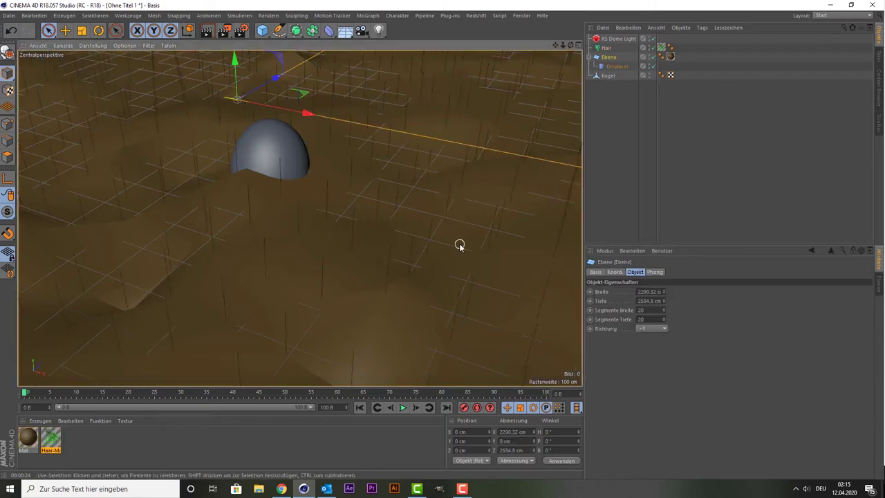
{"action": "left_click", "coordinate": [607, 48]}
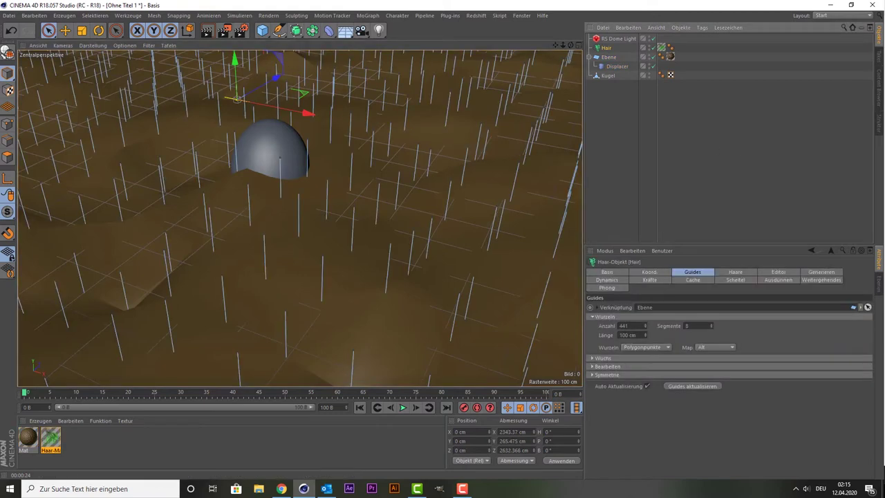
{"action": "left_click", "coordinate": [735, 273]}
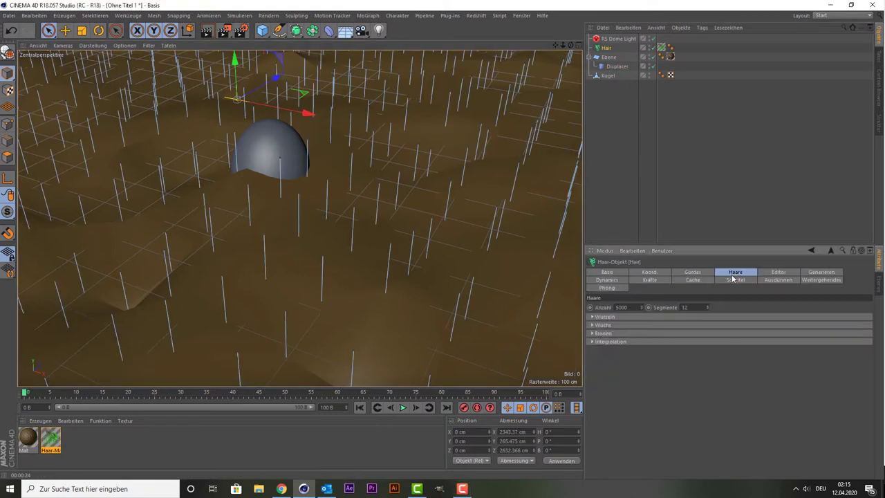
{"action": "left_click", "coordinate": [655, 273]}
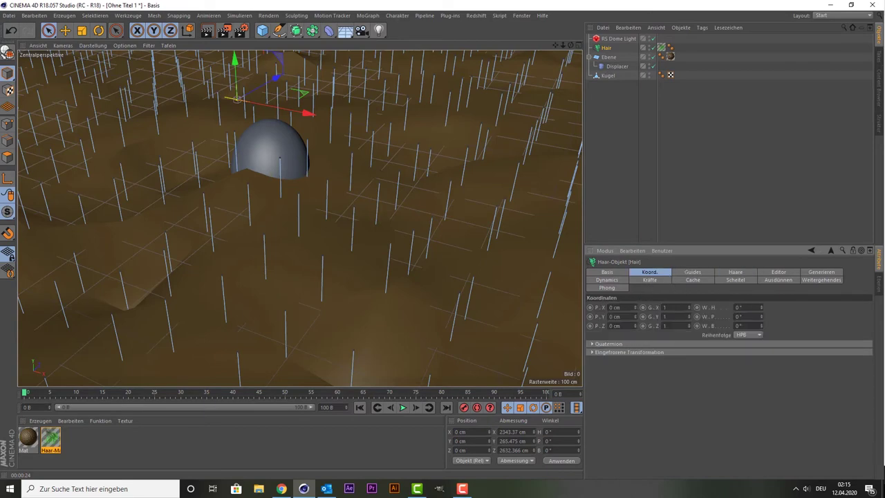
{"action": "left_click", "coordinate": [692, 272]}
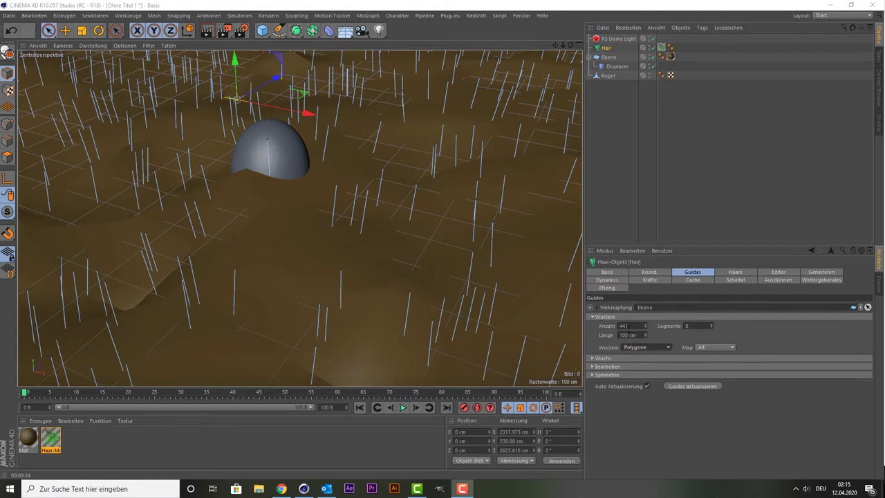
- Select the hair guide count, then switch the viewport to Gouraud Shading (Lines)
{"action": "double_click", "coordinate": [630, 327]}
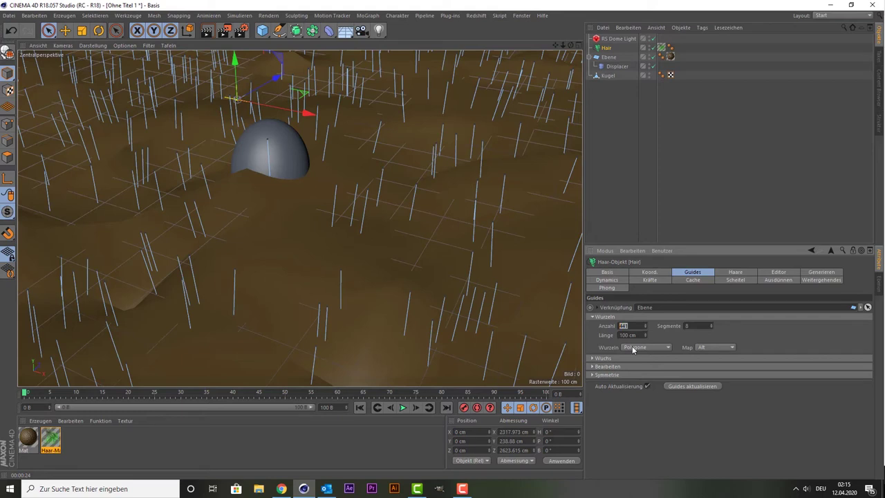
{"action": "left_click", "coordinate": [93, 46]}
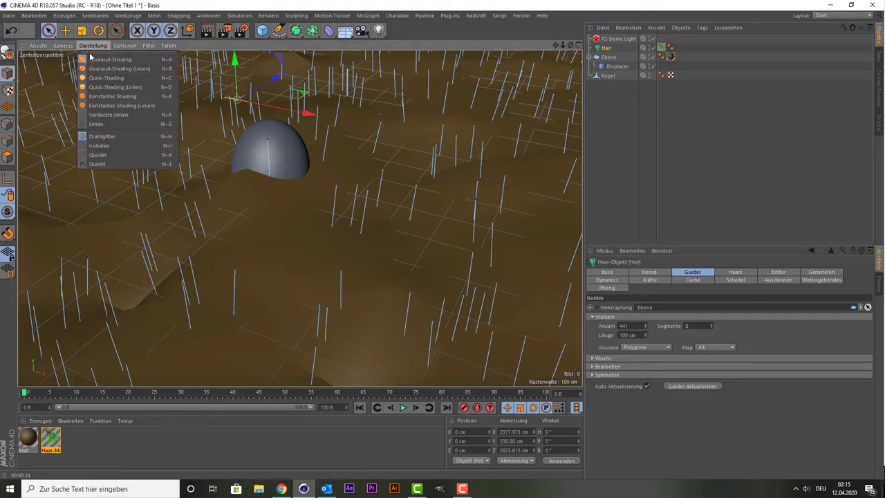
{"action": "left_click", "coordinate": [104, 69]}
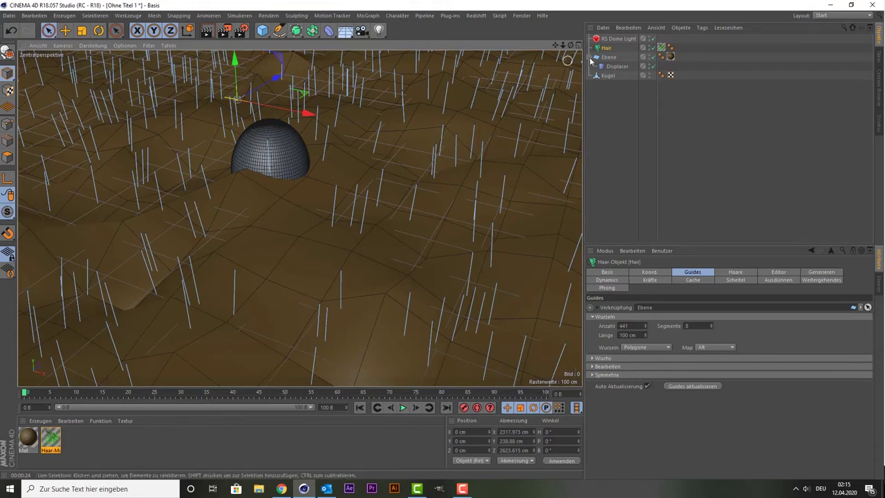
- Root the hair on polygon faces with 1132 guides, then return the Displacer under Ebene
{"action": "left_click_drag", "start_coordinate": [616, 66], "coordinate": [631, 130]}
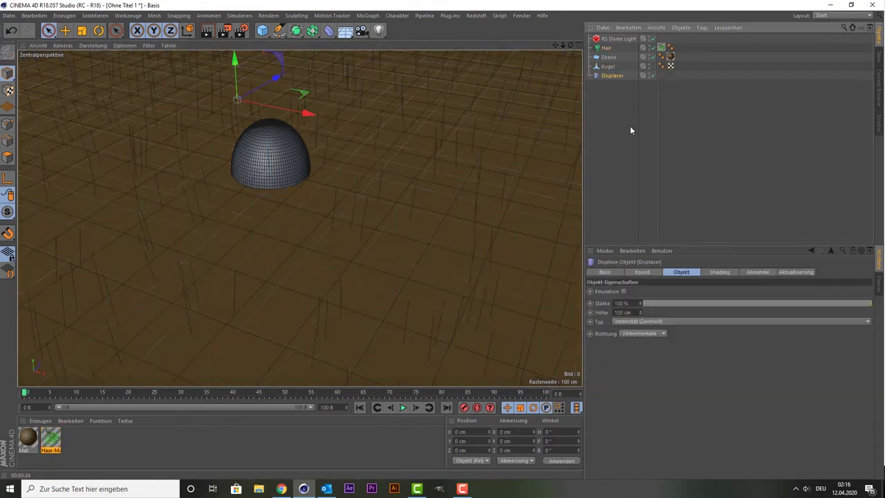
{"action": "left_click", "coordinate": [608, 57]}
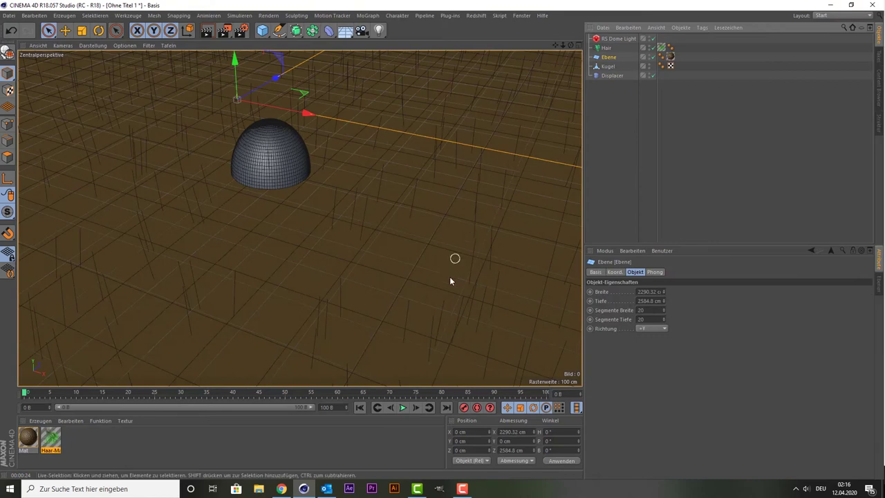
{"action": "left_click", "coordinate": [605, 49]}
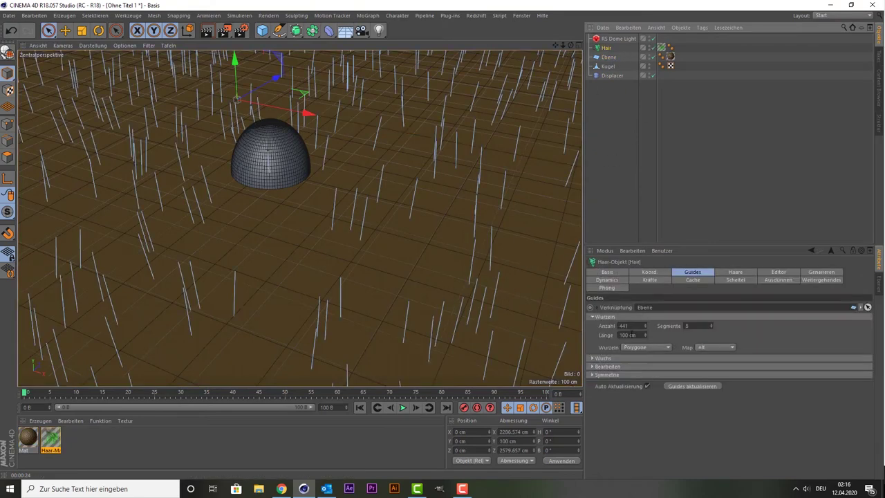
{"action": "left_click", "coordinate": [640, 351]}
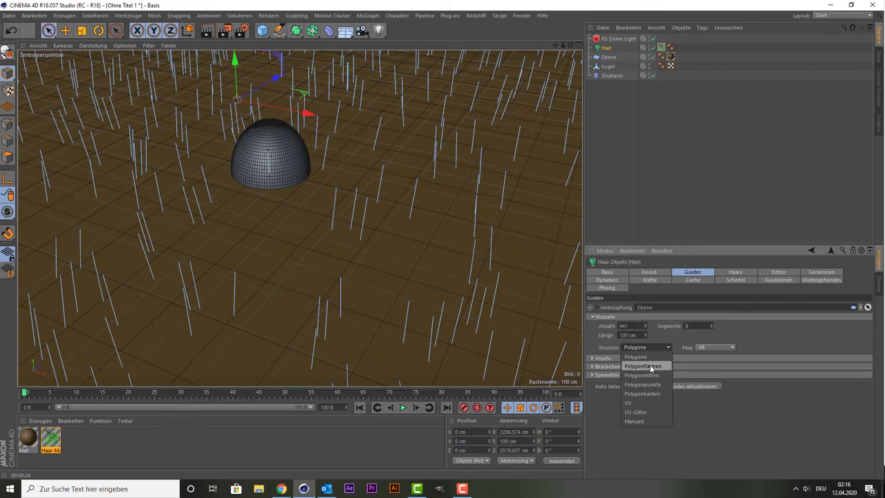
{"action": "left_click", "coordinate": [650, 367]}
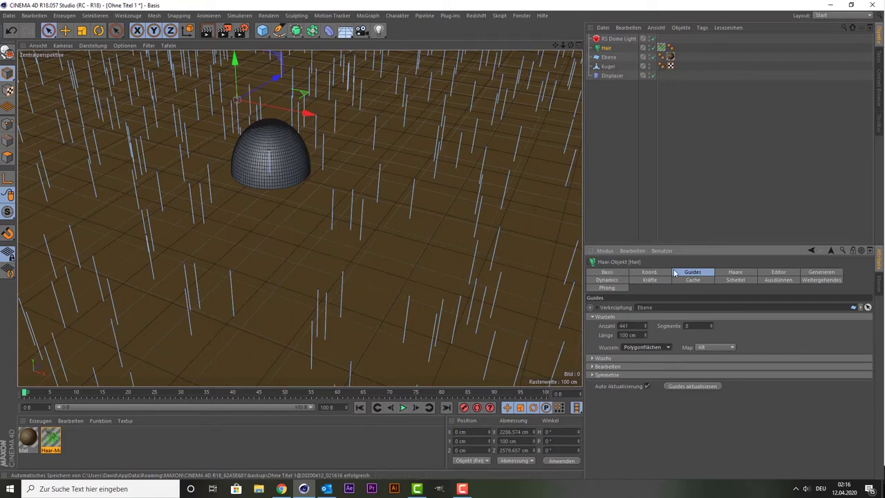
{"action": "left_click_drag", "start_coordinate": [645, 326], "coordinate": [674, 325]}
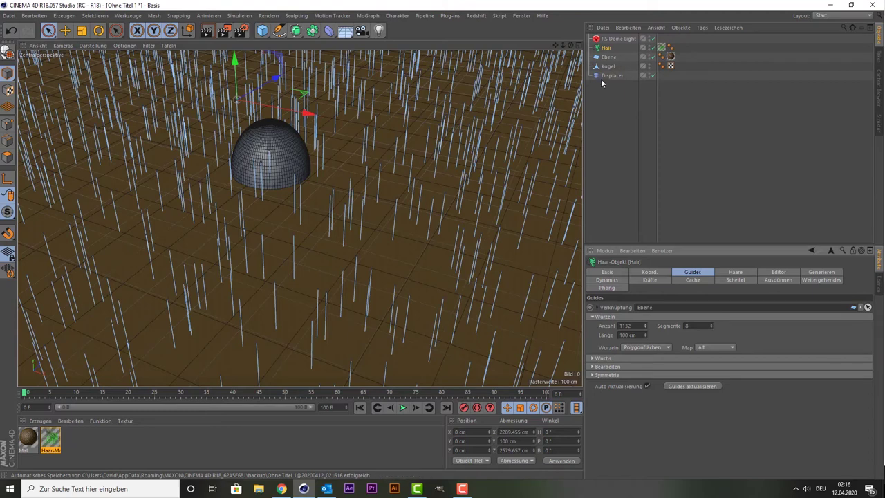
{"action": "left_click_drag", "start_coordinate": [601, 76], "coordinate": [609, 58]}
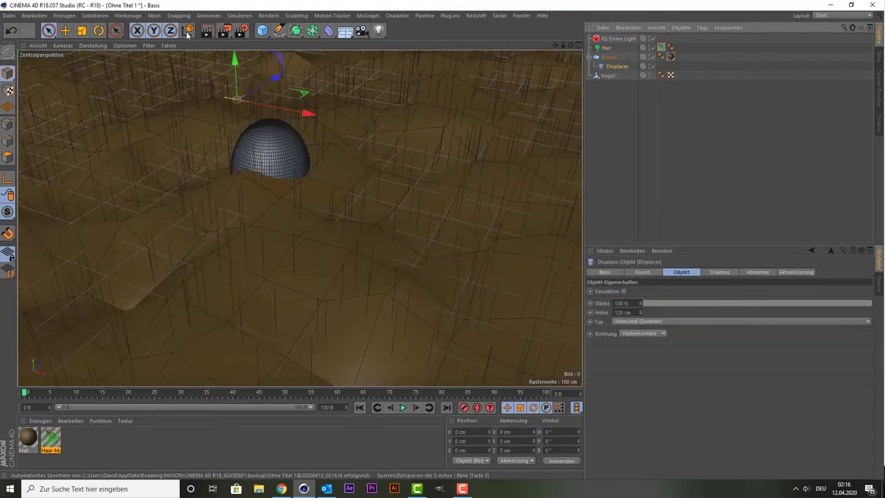
- Render the viewport, then disable Reflectance on the Mat material
{"action": "key", "text": "ctrl+r"}
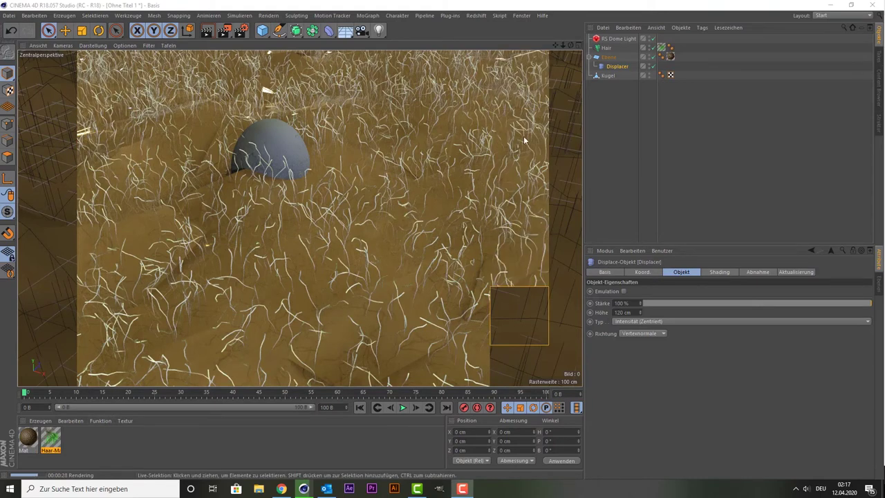
{"action": "double_click", "coordinate": [28, 437]}
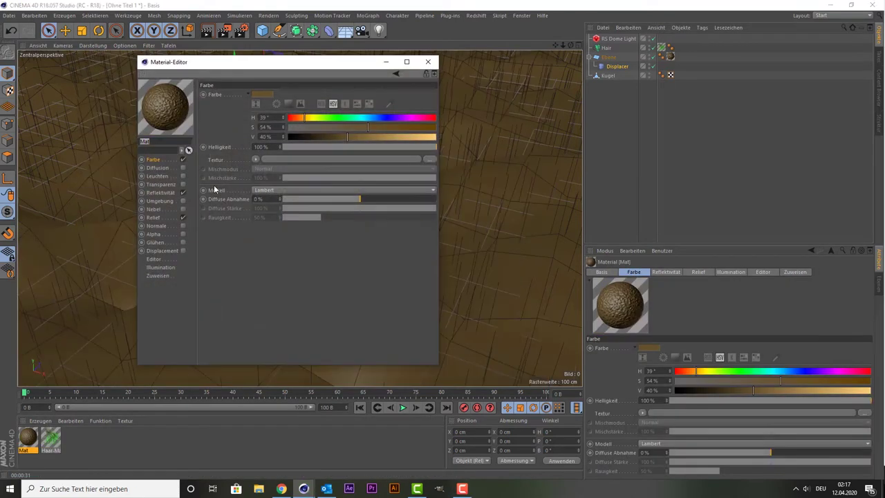
{"action": "left_click", "coordinate": [183, 193]}
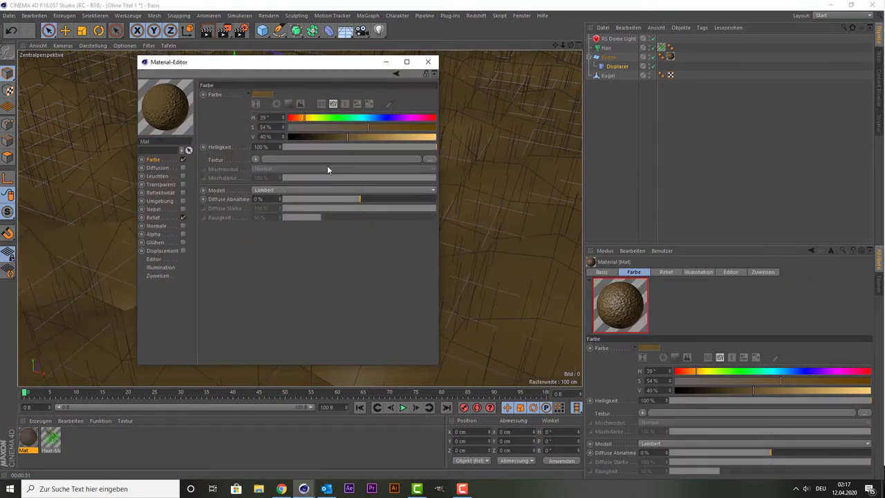
{"action": "left_click", "coordinate": [428, 61]}
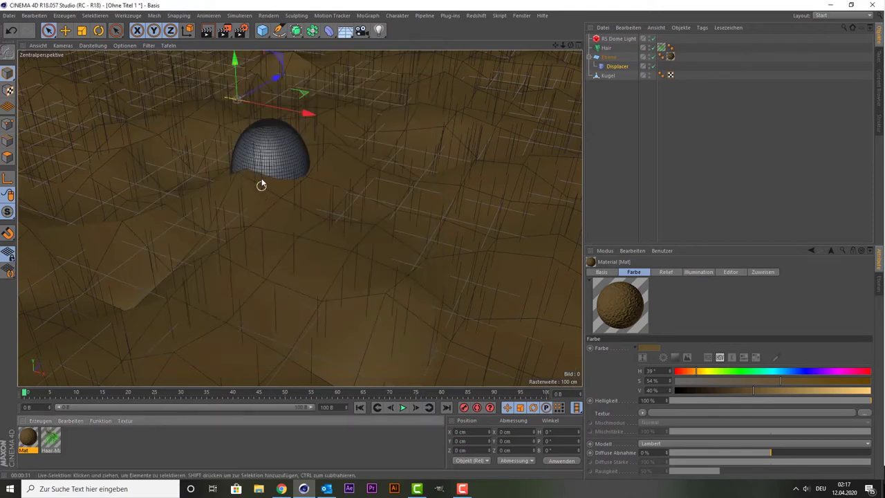
- Lower the Displacer height to 100 cm
{"action": "left_click", "coordinate": [611, 66]}
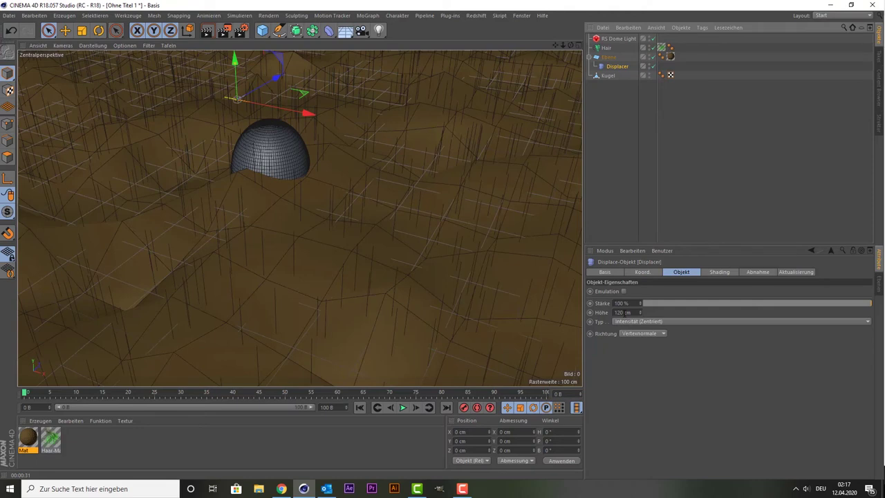
{"action": "left_click", "coordinate": [620, 312]}
{"action": "type", "text": "100"}
{"action": "key", "text": "Return"}
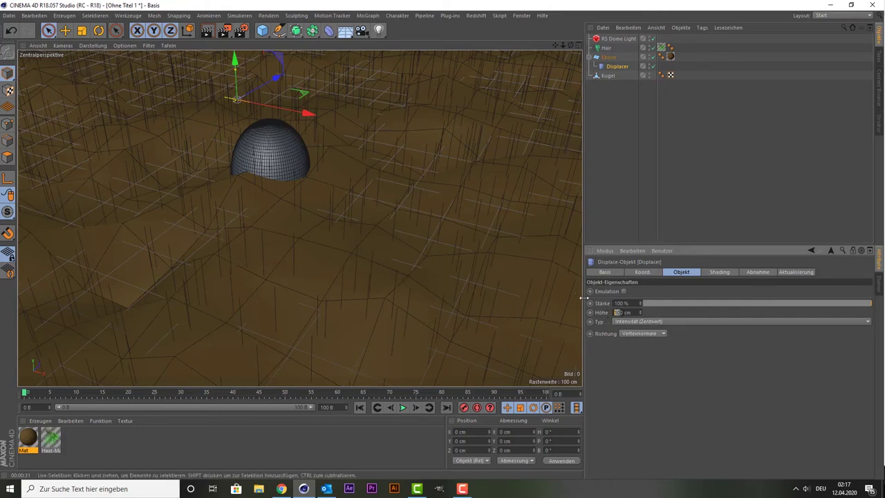
{"action": "key", "text": "Return"}
- Shrink the sphere and hair together and move them to X 384 cm, Y about 57 cm
{"action": "left_click", "coordinate": [306, 198]}
{"action": "left_click", "coordinate": [272, 150], "text": "shift"}
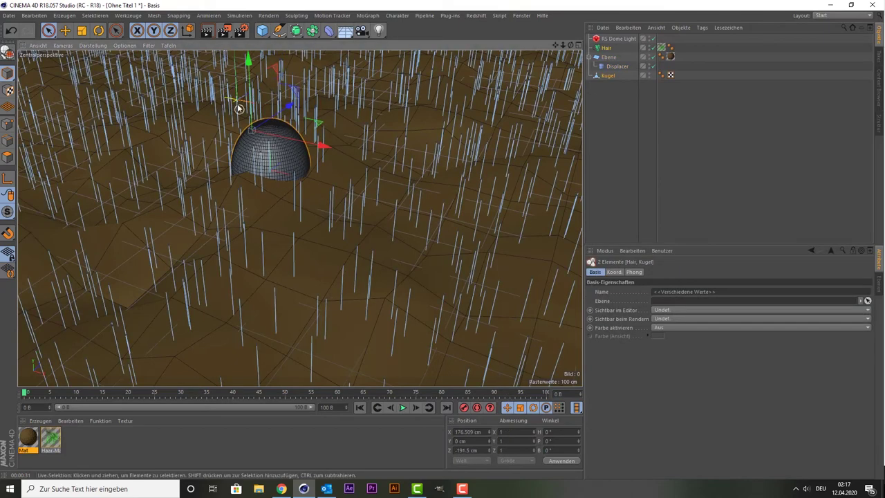
{"action": "left_click", "coordinate": [82, 31]}
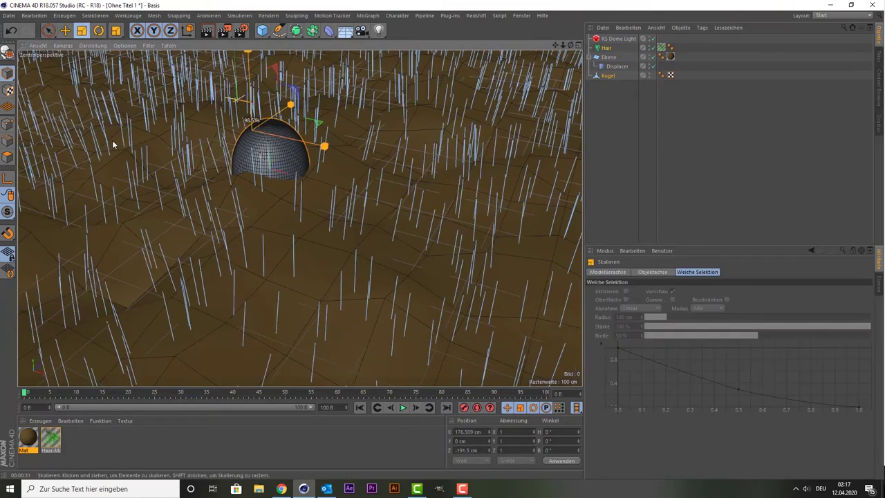
{"action": "left_click_drag", "start_coordinate": [112, 140], "coordinate": [42, 215]}
{"action": "left_click", "coordinate": [49, 31]}
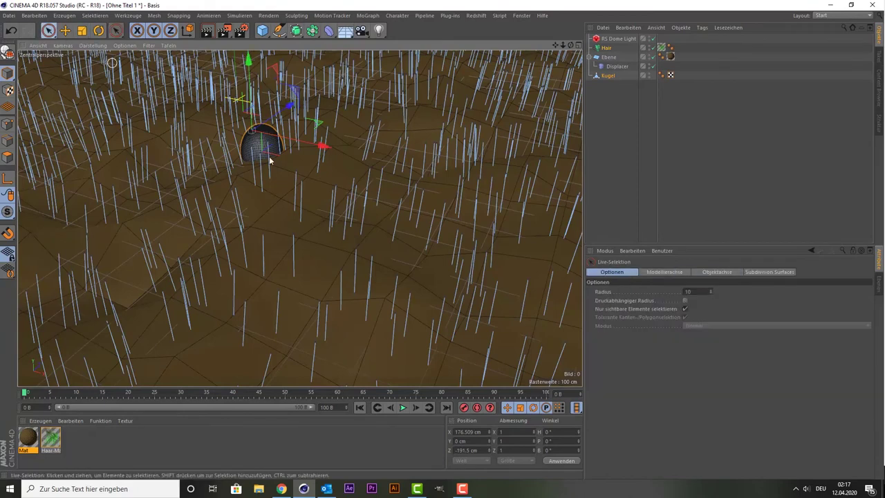
{"action": "left_click", "coordinate": [291, 151]}
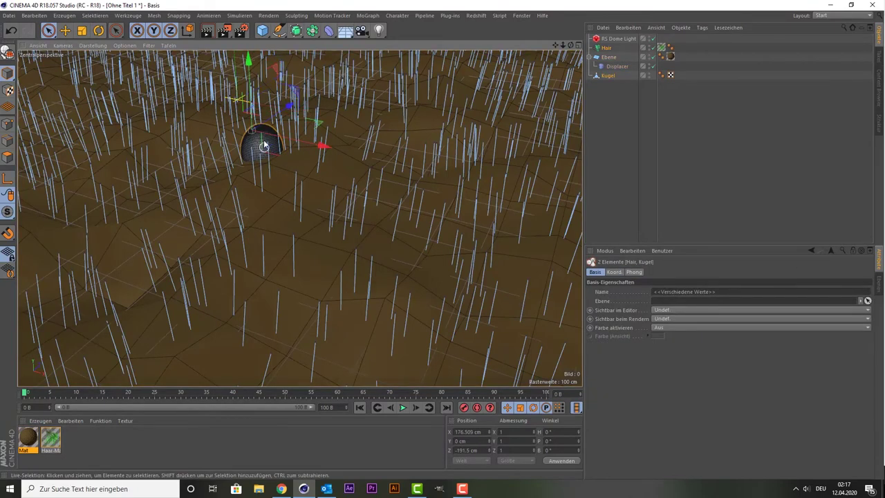
{"action": "left_click_drag", "start_coordinate": [322, 145], "coordinate": [392, 161]}
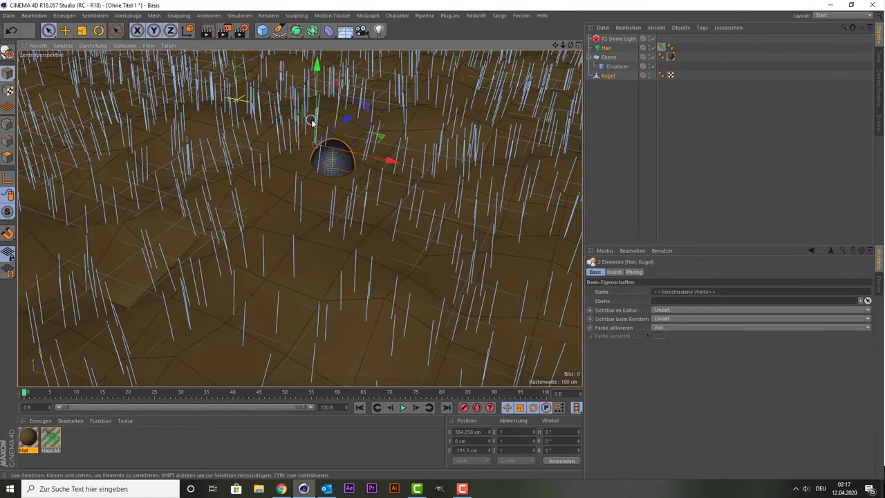
{"action": "left_click_drag", "start_coordinate": [317, 124], "coordinate": [317, 104]}
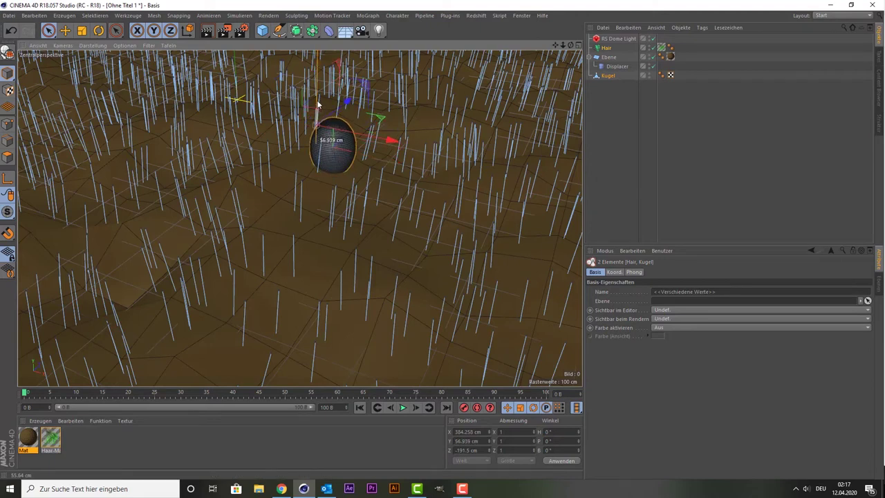
- Check the egg's height in the side view and settle it at Y about 65 cm
{"action": "middle_click", "coordinate": [333, 160]}
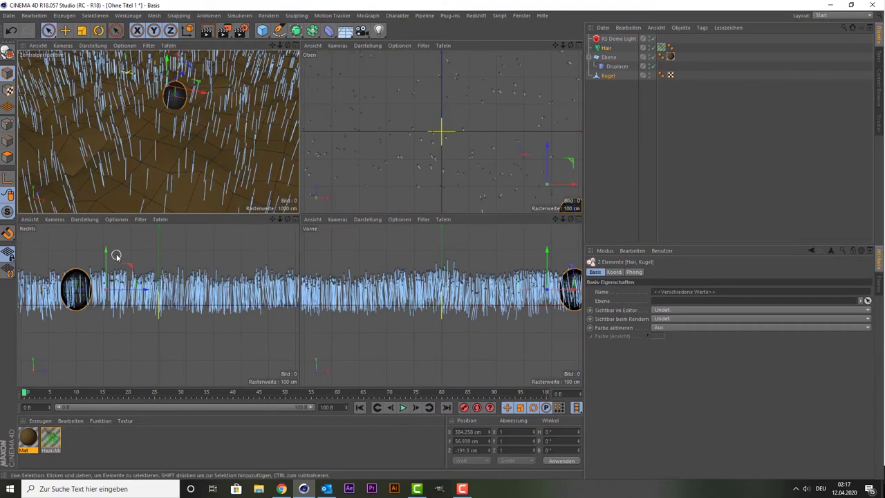
{"action": "middle_click", "coordinate": [128, 290]}
{"action": "scroll", "coordinate": [157, 250], "scroll_direction": "up", "scroll_amount": 2}
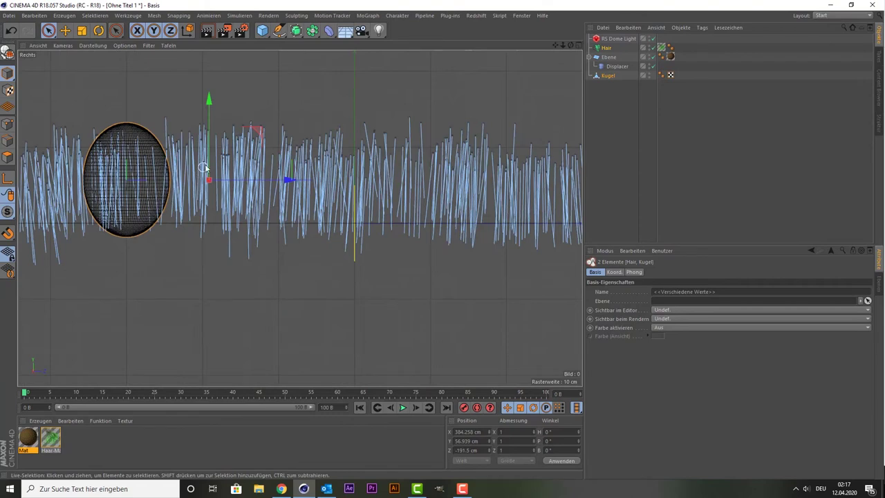
{"action": "left_click_drag", "start_coordinate": [207, 167], "coordinate": [211, 152]}
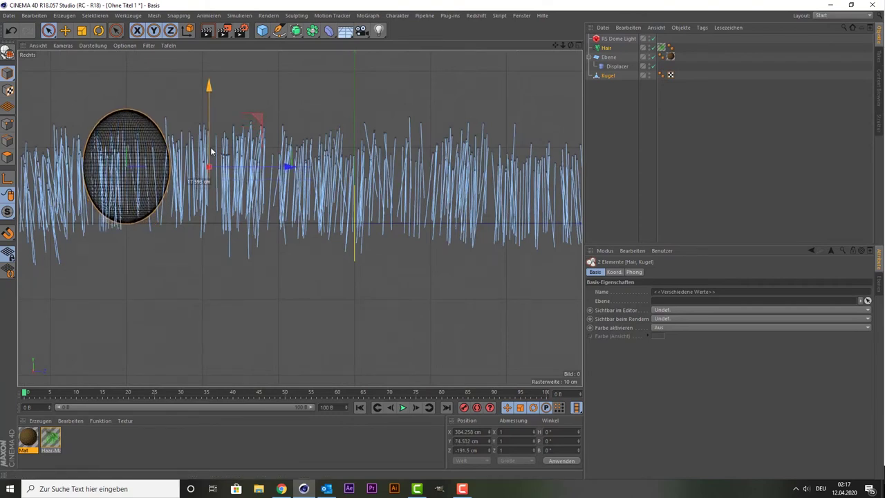
{"action": "scroll", "coordinate": [166, 199], "scroll_direction": "down", "scroll_amount": 2}
{"action": "middle_click", "coordinate": [166, 198]}
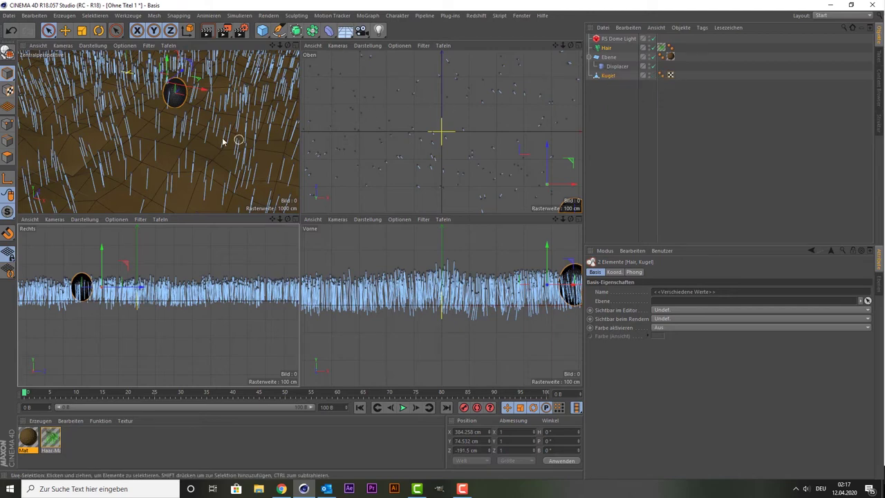
{"action": "middle_click", "coordinate": [165, 141]}
{"action": "middle_click", "coordinate": [169, 169]}
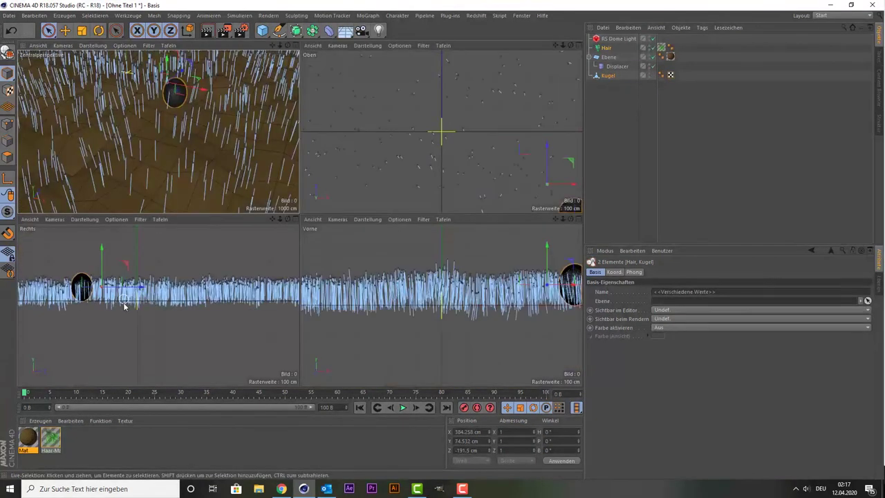
{"action": "middle_click", "coordinate": [127, 286]}
{"action": "scroll", "coordinate": [169, 229], "scroll_direction": "up", "scroll_amount": 3}
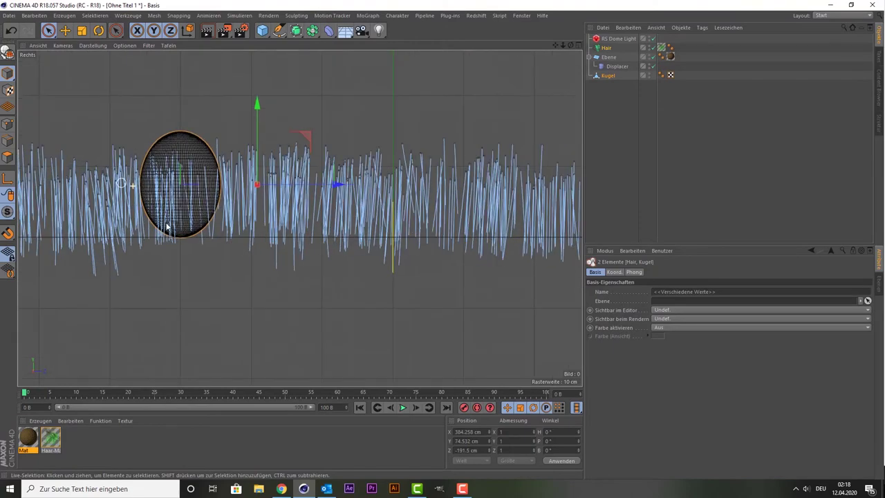
{"action": "scroll", "coordinate": [177, 245], "scroll_direction": "up", "scroll_amount": 3}
{"action": "middle_click", "coordinate": [177, 245]}
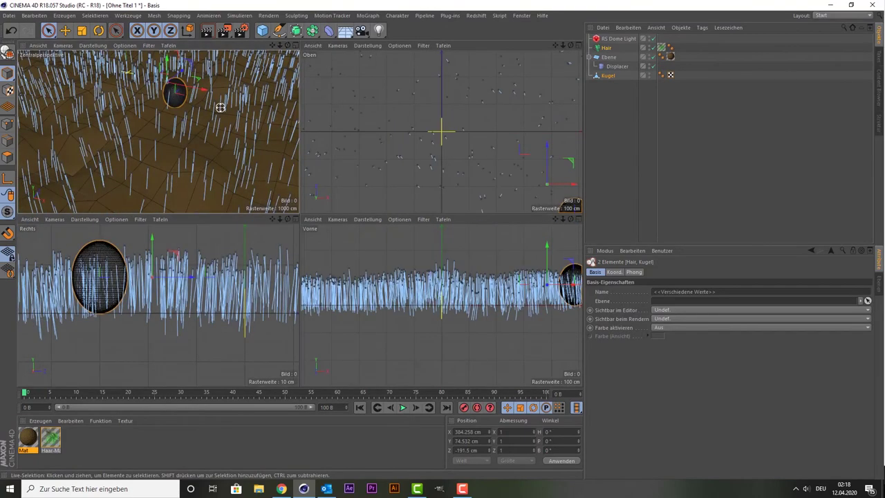
{"action": "middle_click", "coordinate": [220, 110]}
{"action": "left_click_drag", "start_coordinate": [315, 86], "coordinate": [313, 90]}
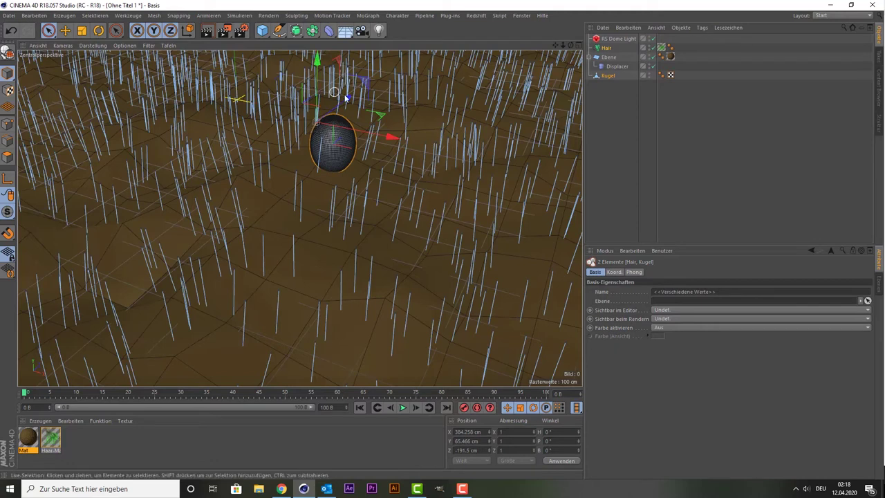
- Bank the egg partly over, then lift it and shift it right
{"action": "left_click", "coordinate": [98, 30]}
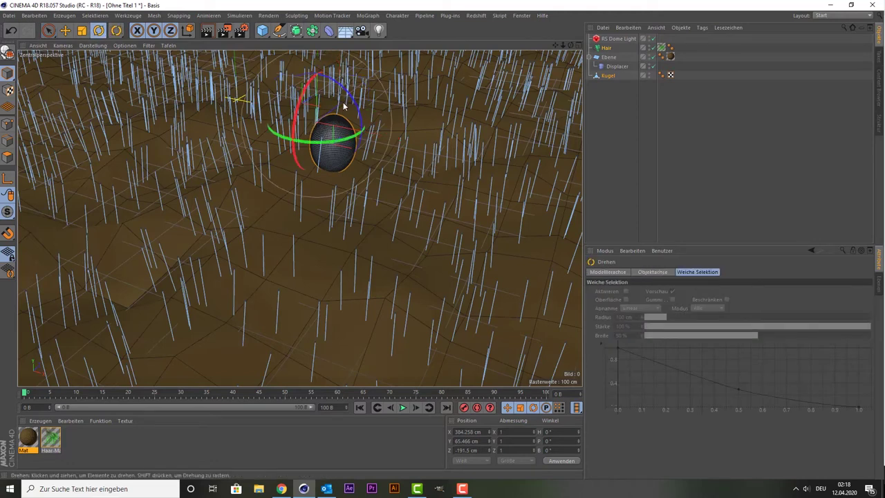
{"action": "mouse_move", "coordinate": [361, 128]}
{"action": "left_mouse_down"}
{"action": "mouse_move", "coordinate": [311, 197]}
{"action": "mouse_move", "coordinate": [277, 200]}
{"action": "mouse_move", "coordinate": [388, 145]}
{"action": "left_mouse_up"}
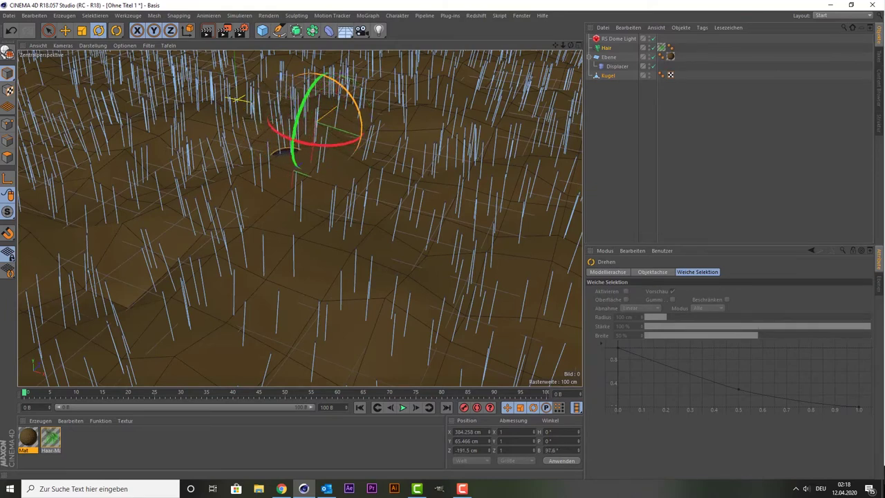
{"action": "left_click", "coordinate": [48, 30]}
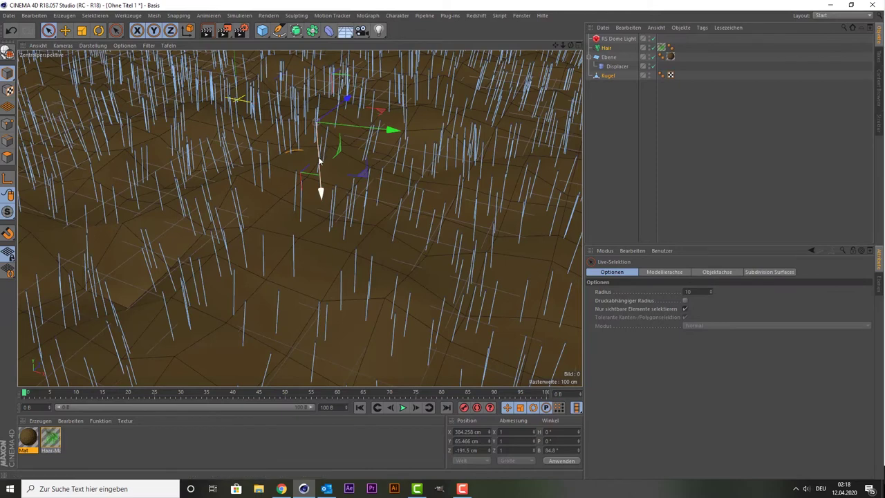
{"action": "left_click_drag", "start_coordinate": [323, 148], "coordinate": [329, 123]}
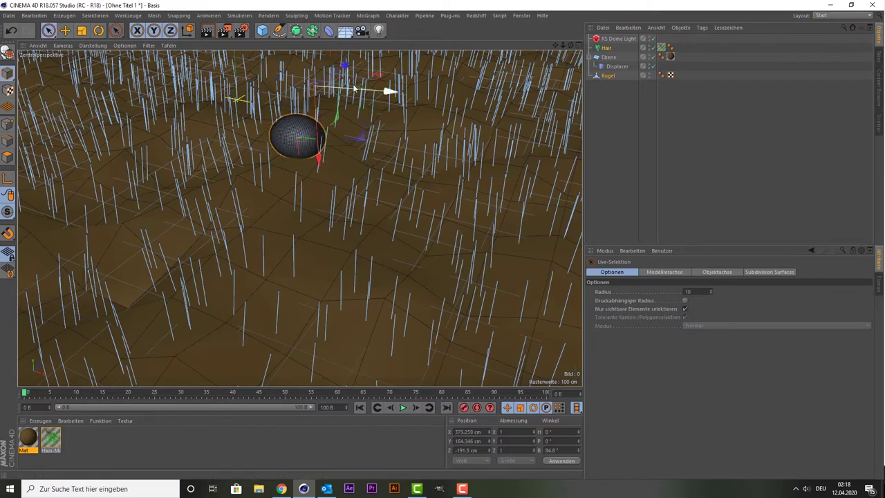
{"action": "left_click_drag", "start_coordinate": [386, 90], "coordinate": [422, 92]}
- Tilt the egg to about 100° bank and lower it into the grass
{"action": "left_click", "coordinate": [99, 30]}
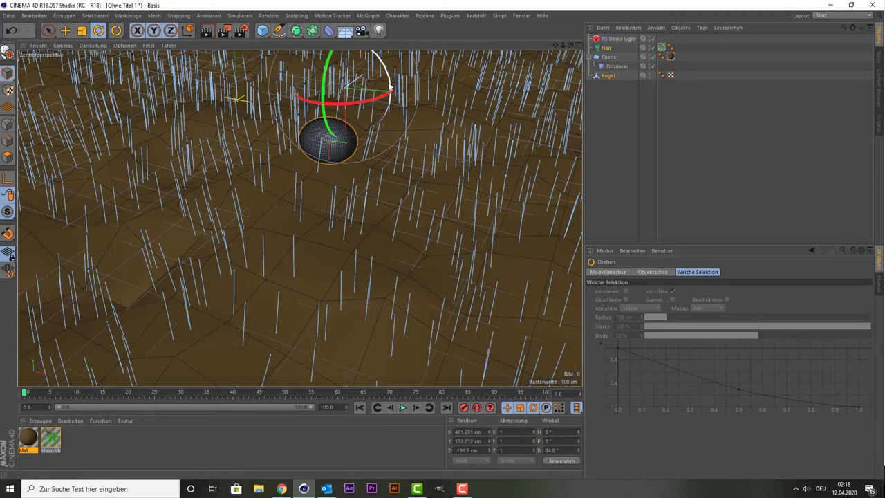
{"action": "left_click_drag", "start_coordinate": [391, 87], "coordinate": [78, 59]}
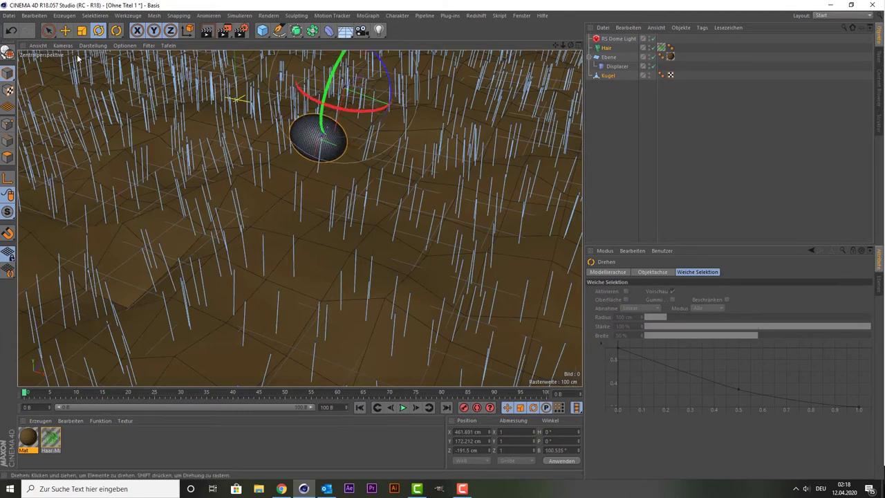
{"action": "left_click", "coordinate": [47, 30]}
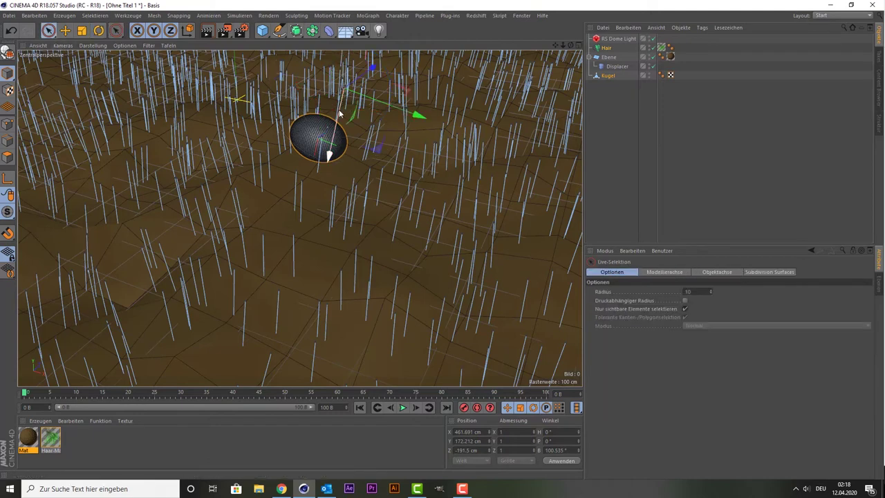
{"action": "left_click_drag", "start_coordinate": [339, 113], "coordinate": [336, 120]}
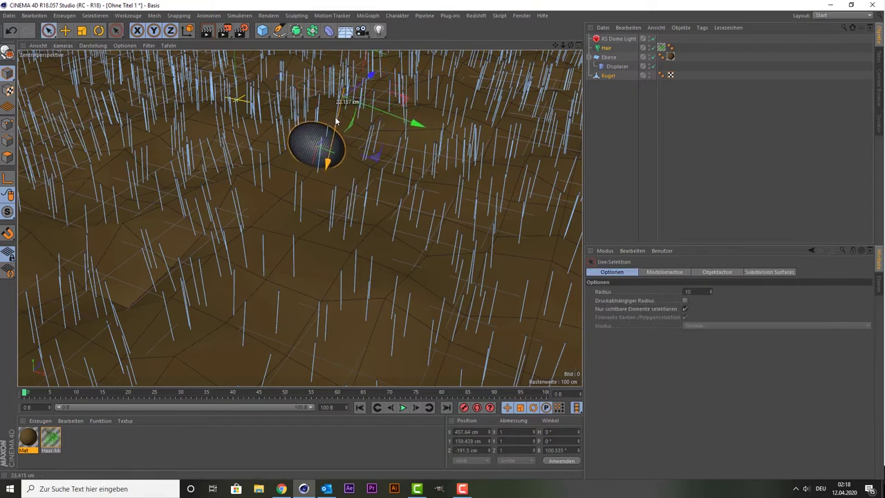
{"action": "left_click_drag", "start_coordinate": [336, 121], "coordinate": [333, 113]}
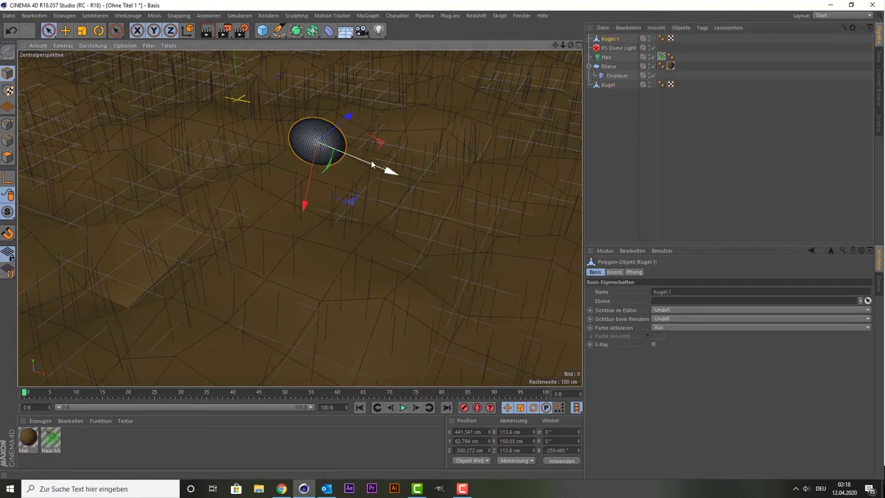
- Make two egg copies, moving the first and tilting the second on its bank axis
{"action": "mouse_move", "coordinate": [352, 144]}
{"action": "left_mouse_down", "text": "ctrl"}
{"action": "mouse_move", "coordinate": [399, 166]}
{"action": "mouse_move", "coordinate": [307, 165]}
{"action": "left_mouse_up", "text": "ctrl"}
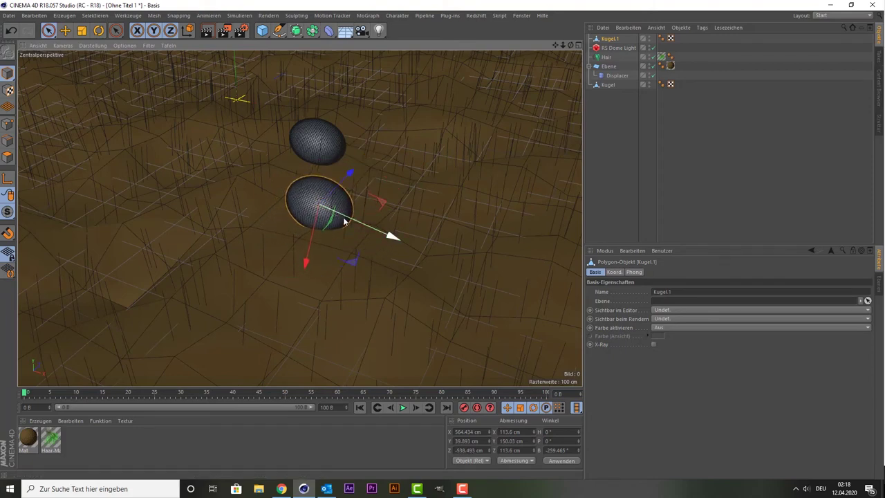
{"action": "mouse_move", "coordinate": [345, 221]}
{"action": "left_mouse_down"}
{"action": "mouse_move", "coordinate": [296, 202]}
{"action": "mouse_move", "coordinate": [348, 232]}
{"action": "left_mouse_up"}
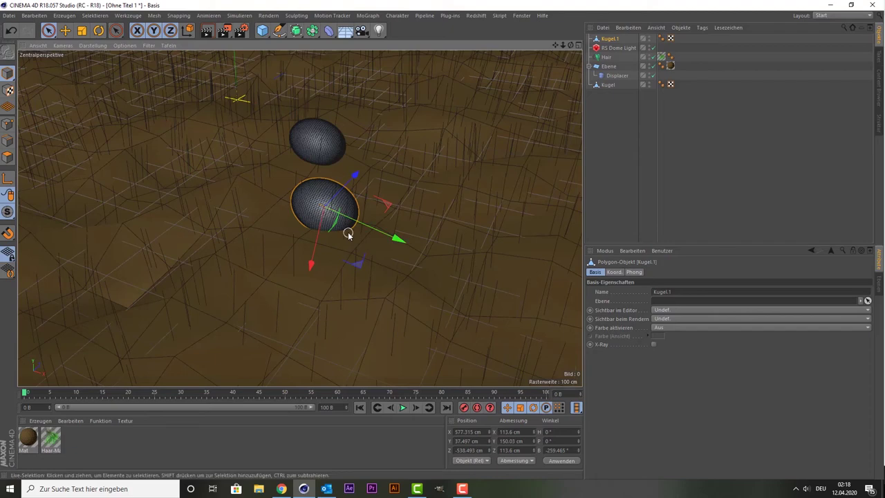
{"action": "mouse_move", "coordinate": [348, 231]}
{"action": "left_mouse_down", "text": "ctrl"}
{"action": "mouse_move", "coordinate": [171, 146]}
{"action": "mouse_move", "coordinate": [105, 90]}
{"action": "left_mouse_up", "text": "ctrl"}
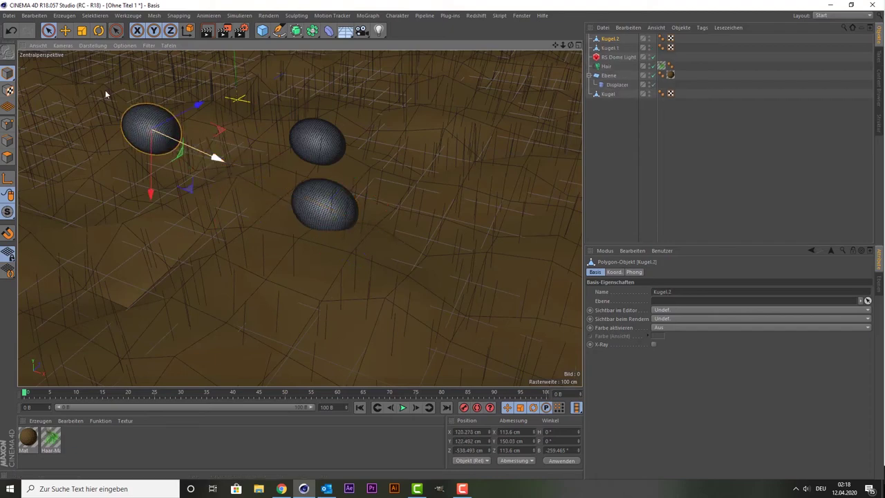
{"action": "key", "text": "r"}
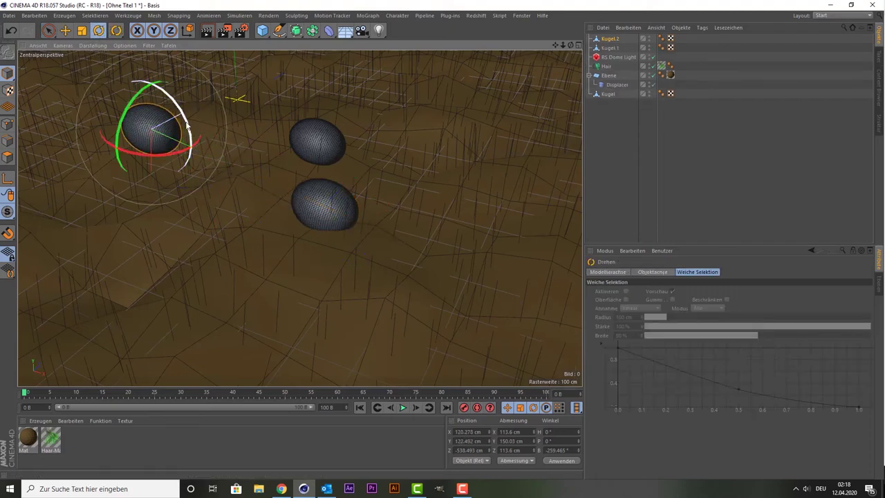
{"action": "mouse_move", "coordinate": [194, 131]}
{"action": "left_mouse_down"}
{"action": "mouse_move", "coordinate": [191, 122]}
{"action": "mouse_move", "coordinate": [100, 97]}
{"action": "left_mouse_up"}
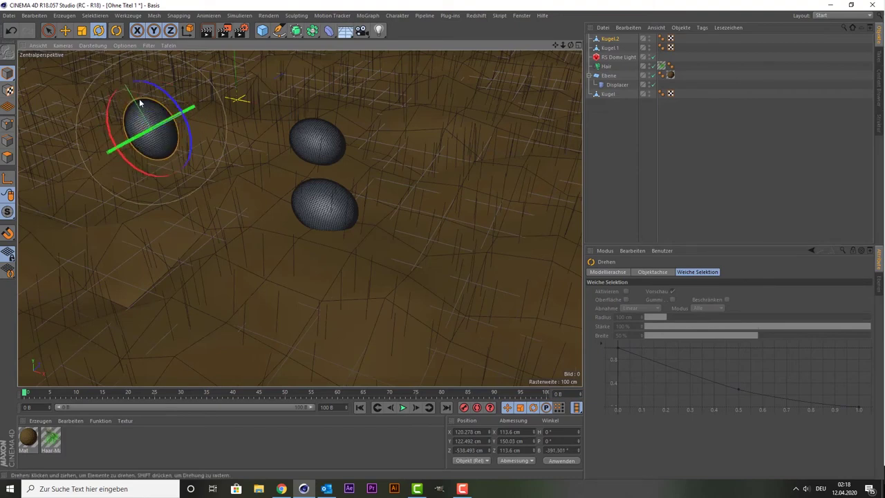
- Move the second egg copy down and to the right
{"action": "key", "text": "space"}
{"action": "mouse_move", "coordinate": [131, 97]}
{"action": "left_mouse_down"}
{"action": "mouse_move", "coordinate": [161, 136]}
{"action": "mouse_move", "coordinate": [154, 142]}
{"action": "mouse_move", "coordinate": [172, 132]}
{"action": "left_mouse_up"}
{"action": "key", "text": "r"}
{"action": "key", "text": "space"}
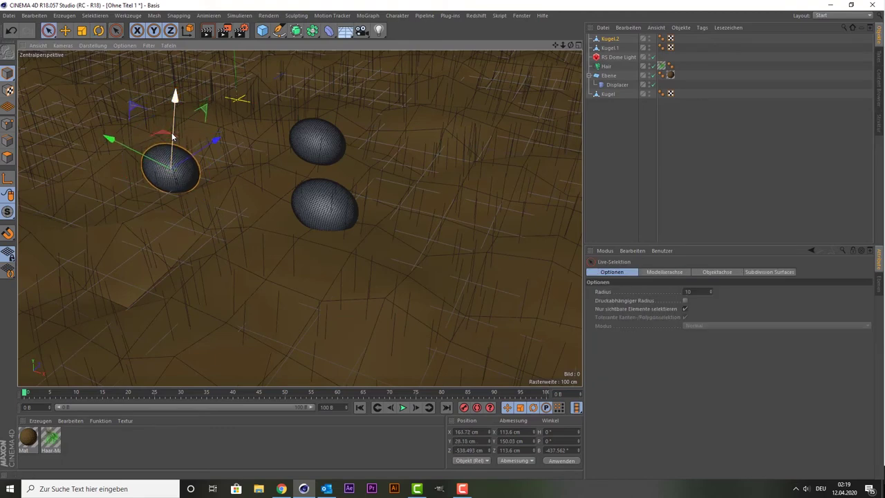
- Add a fourth egg copy on the right, tilted to H 76.66°
{"action": "left_click", "coordinate": [194, 164]}
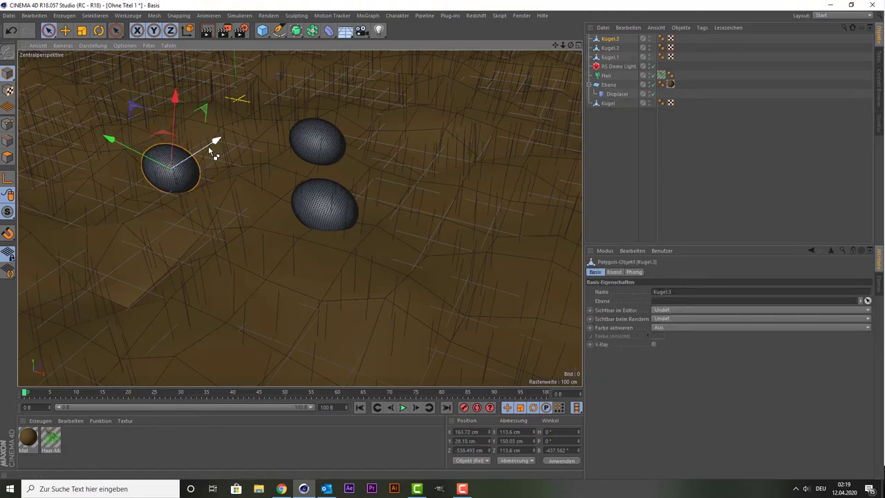
{"action": "mouse_move", "coordinate": [208, 146]}
{"action": "left_mouse_down", "text": "ctrl"}
{"action": "mouse_move", "coordinate": [260, 113]}
{"action": "mouse_move", "coordinate": [401, 201]}
{"action": "mouse_move", "coordinate": [449, 193]}
{"action": "mouse_move", "coordinate": [462, 142]}
{"action": "left_mouse_up", "text": "ctrl"}
{"action": "key", "text": "r"}
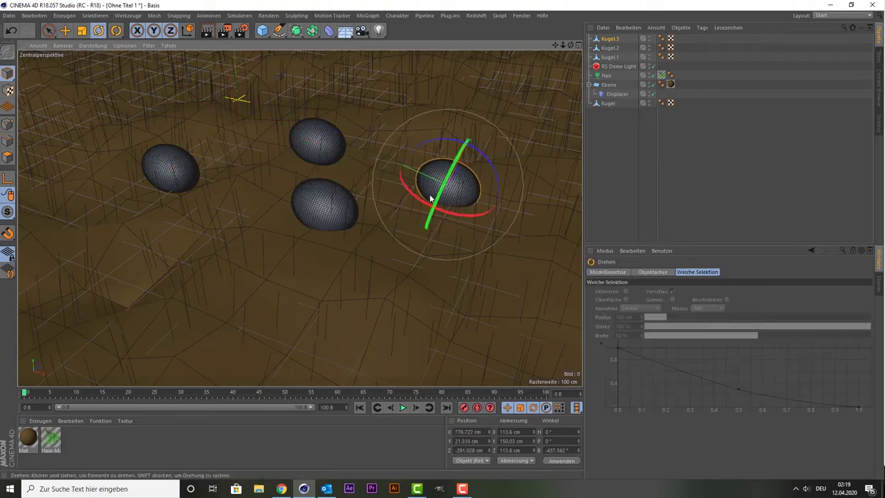
{"action": "left_click_drag", "start_coordinate": [443, 211], "coordinate": [477, 206]}
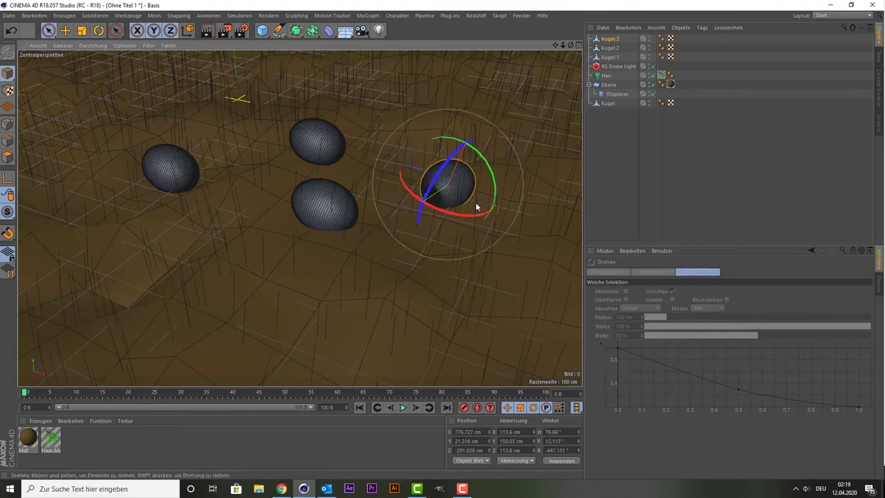
{"action": "key", "text": "9"}
{"action": "left_click_drag", "start_coordinate": [419, 173], "coordinate": [400, 168]}
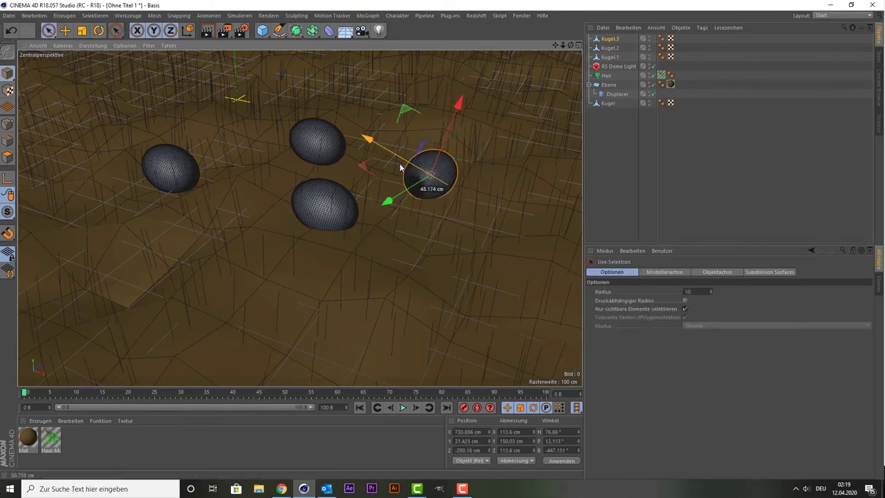
- Create an RS Material and paste three copies for four Redshift materials
{"action": "left_click", "coordinate": [41, 420]}
{"action": "mouse_move", "coordinate": [49, 354]}
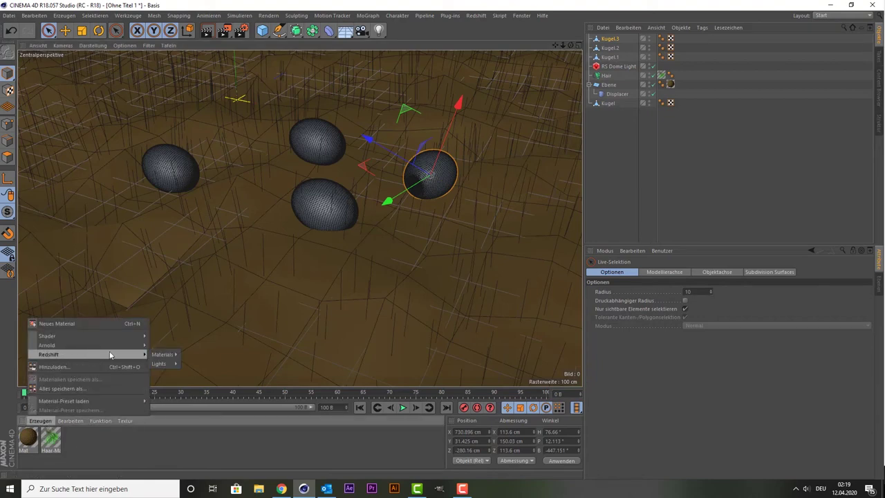
{"action": "mouse_move", "coordinate": [163, 354]}
{"action": "left_click", "coordinate": [201, 355]}
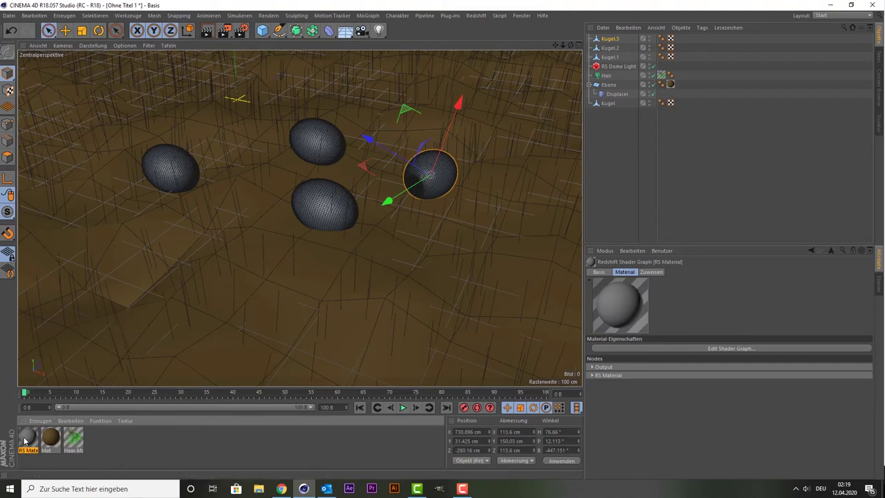
{"action": "key", "text": "ctrl+c"}
{"action": "key", "text": "ctrl+v"}
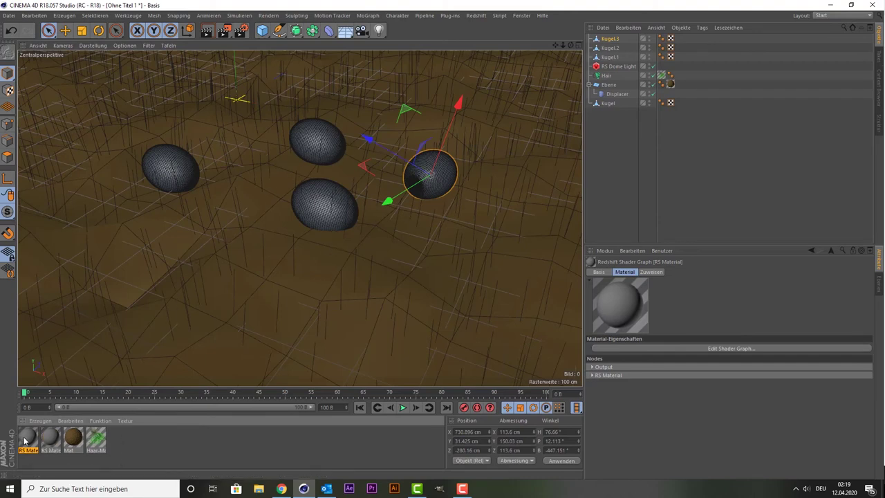
{"action": "key", "text": "ctrl+v"}
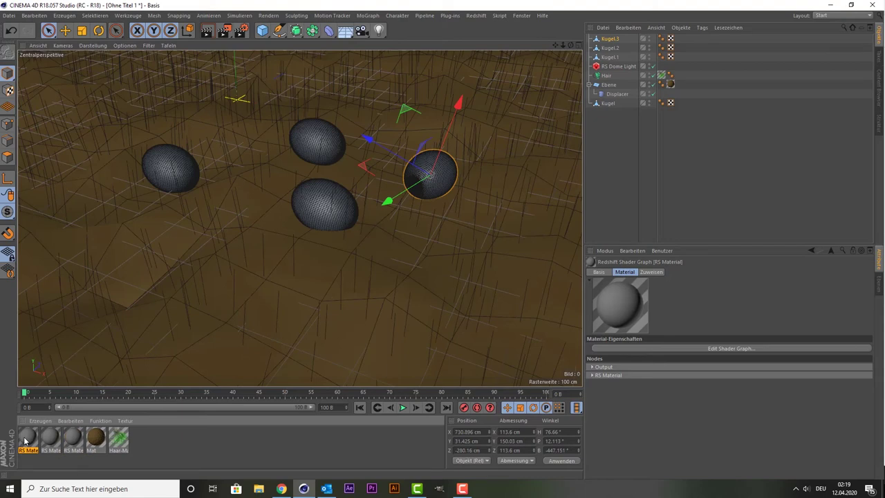
{"action": "key", "text": "ctrl+v"}
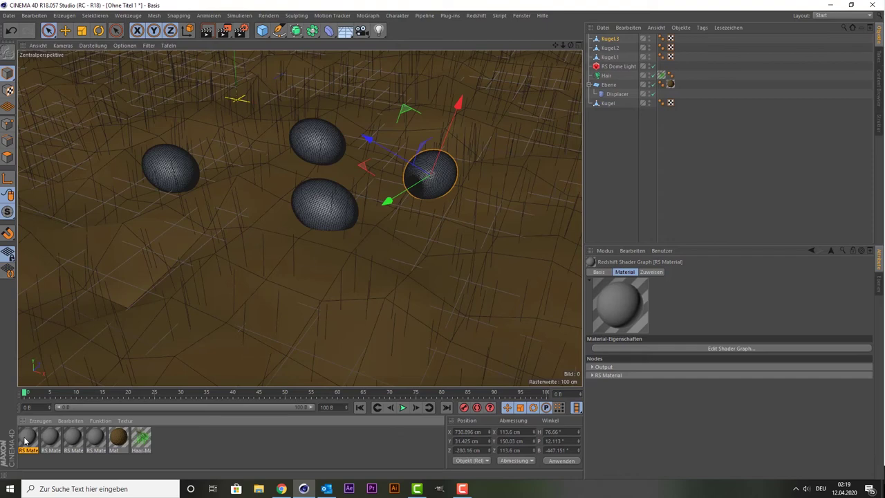
- Give the first Redshift material a blue diffuse colour
{"action": "double_click", "coordinate": [26, 439]}
{"action": "left_click", "coordinate": [206, 122]}
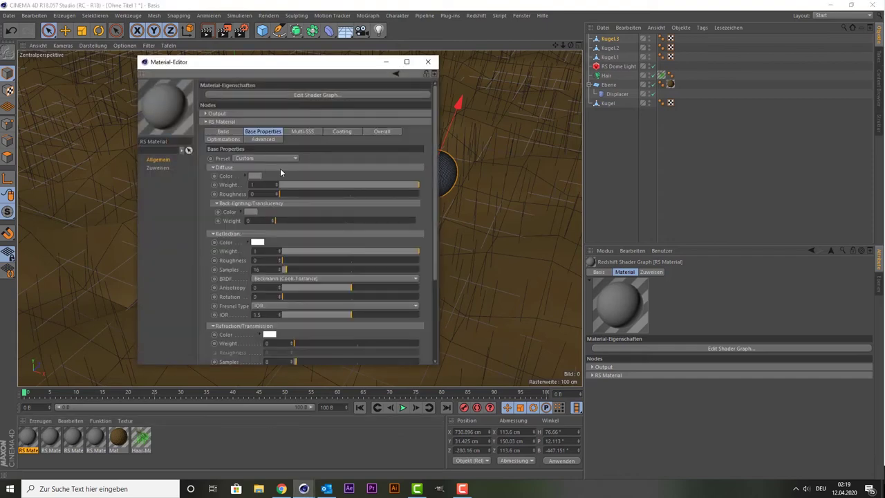
{"action": "left_click", "coordinate": [256, 176]}
{"action": "left_click_drag", "start_coordinate": [291, 171], "coordinate": [342, 184]}
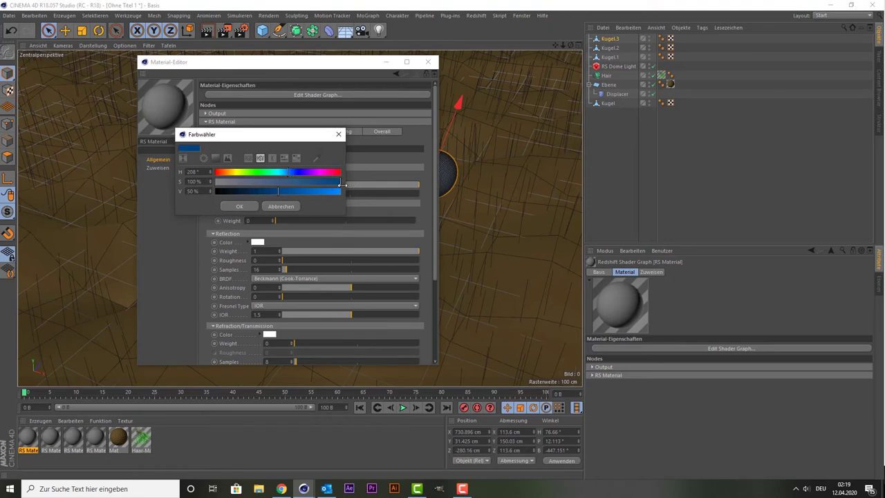
{"action": "left_click_drag", "start_coordinate": [289, 195], "coordinate": [300, 192]}
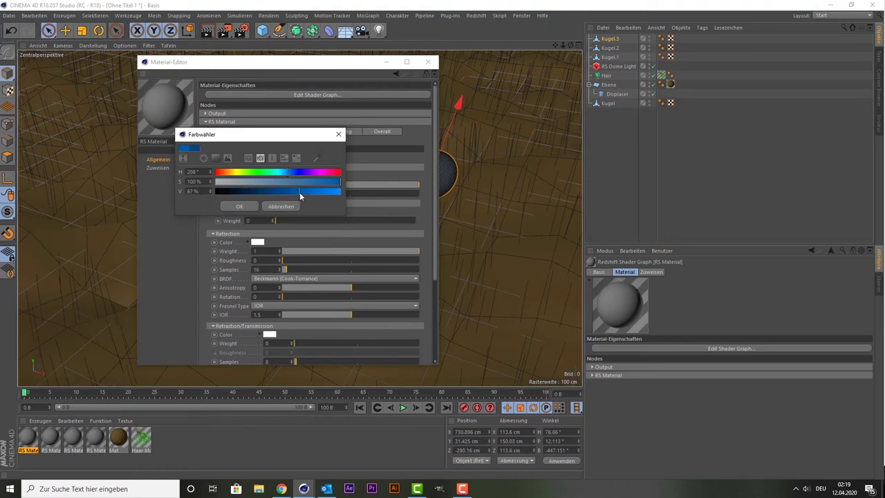
{"action": "left_click", "coordinate": [257, 206]}
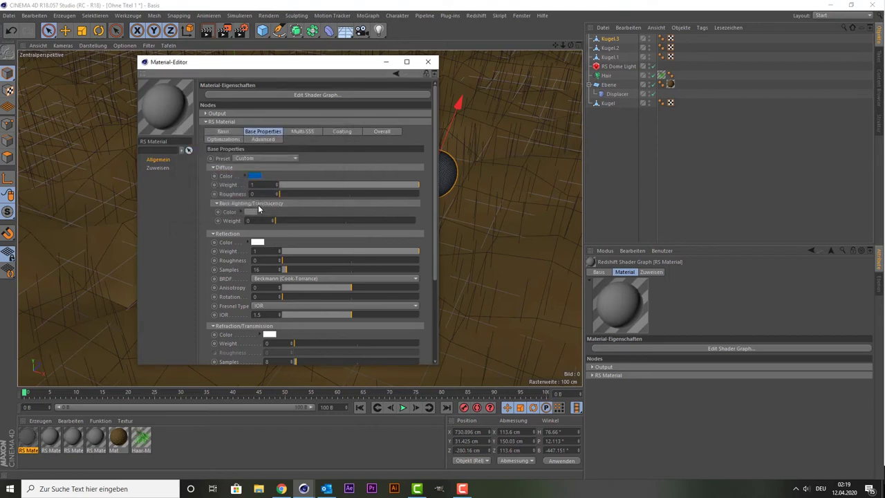
- Shift the diffuse blue to a deeper hue with 56% saturation
{"action": "left_click", "coordinate": [256, 176]}
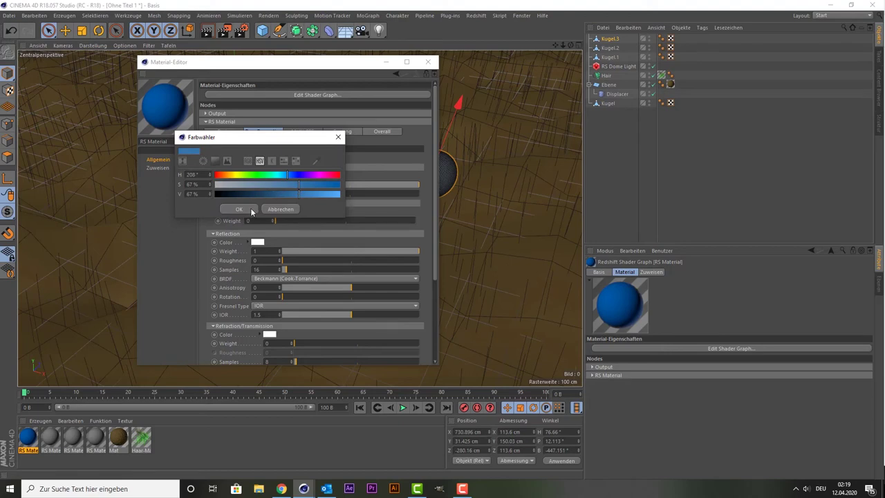
{"action": "left_click", "coordinate": [239, 209]}
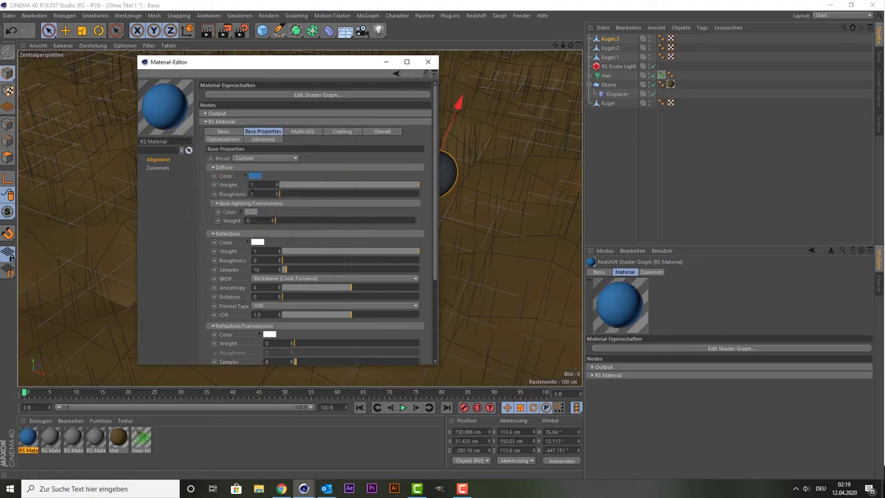
{"action": "left_click", "coordinate": [254, 176]}
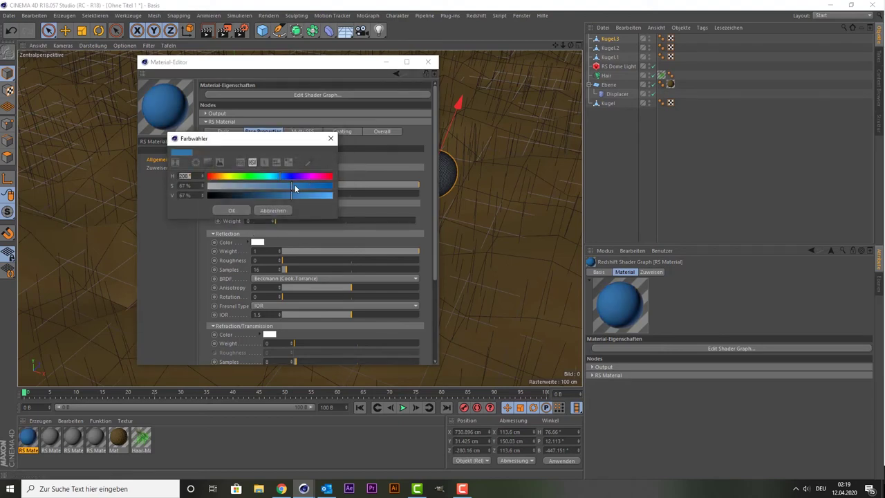
{"action": "left_click", "coordinate": [286, 174]}
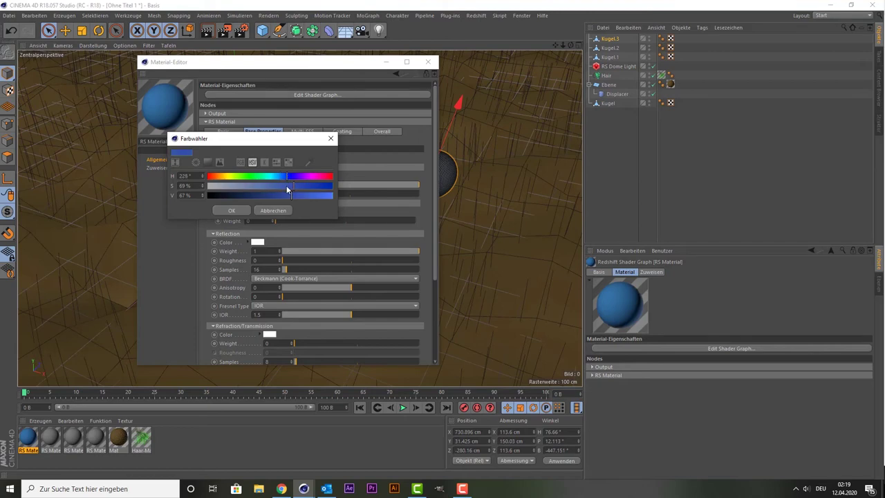
{"action": "left_click_drag", "start_coordinate": [287, 185], "coordinate": [279, 187]}
{"action": "left_click", "coordinate": [240, 211]}
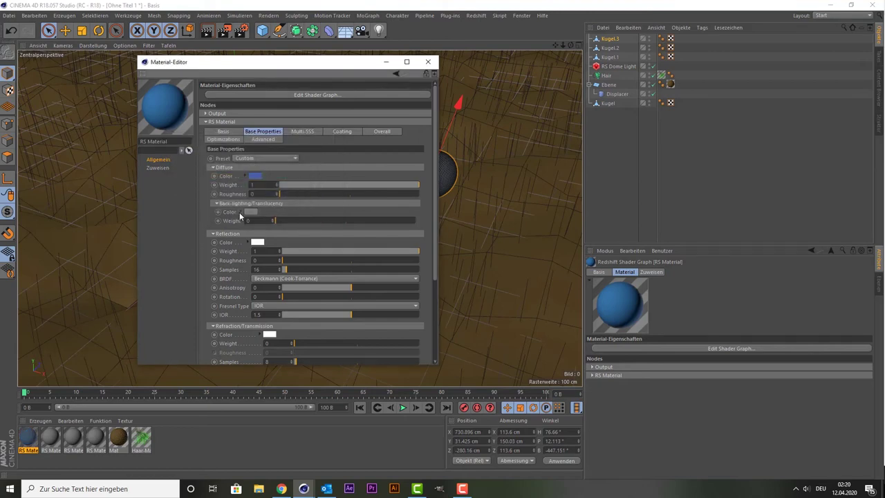
- Settle the diffuse colour on light blue: H 206°, S 60%, V 87%
{"action": "left_click", "coordinate": [255, 175]}
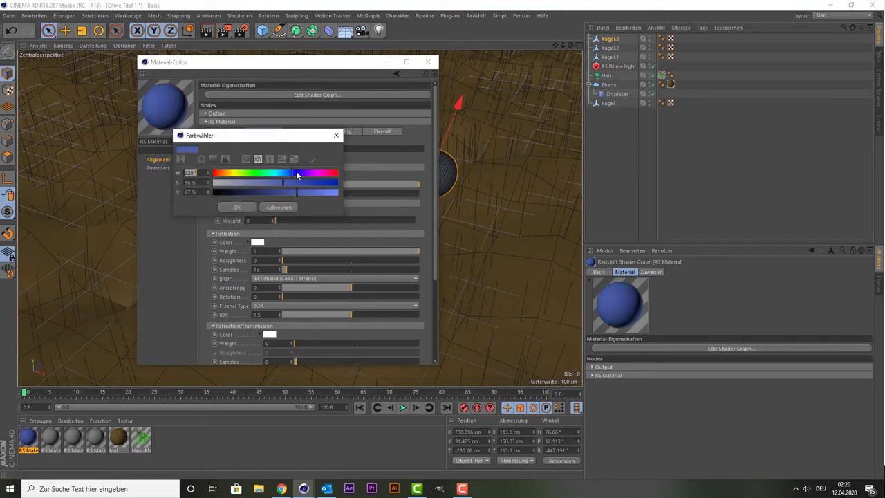
{"action": "left_click_drag", "start_coordinate": [289, 171], "coordinate": [284, 171]}
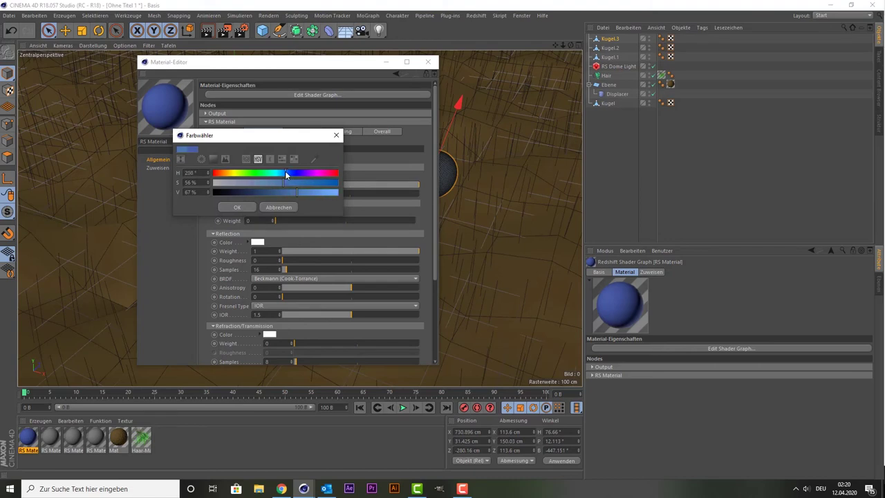
{"action": "left_click", "coordinate": [287, 184]}
{"action": "left_click", "coordinate": [238, 207]}
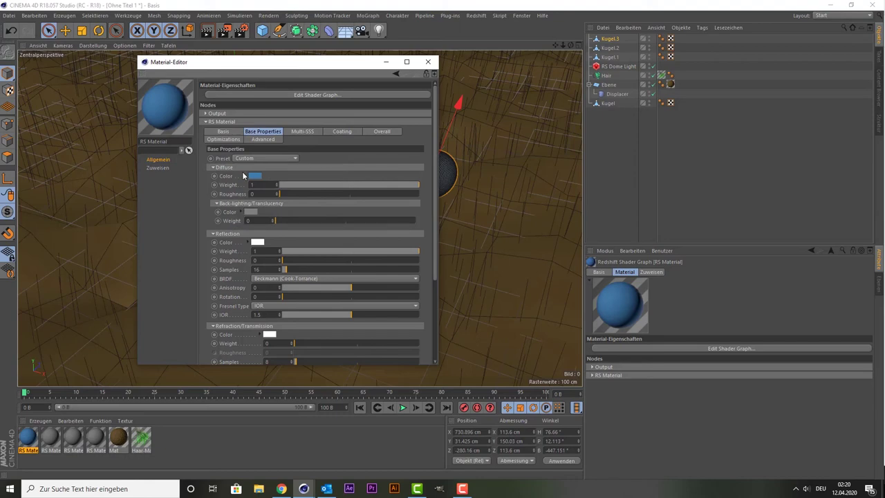
{"action": "left_click", "coordinate": [255, 177]}
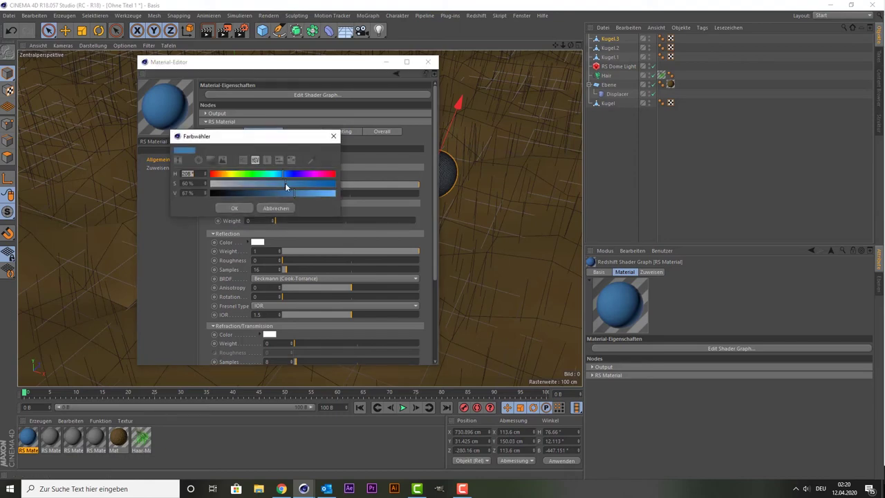
{"action": "left_click", "coordinate": [247, 208]}
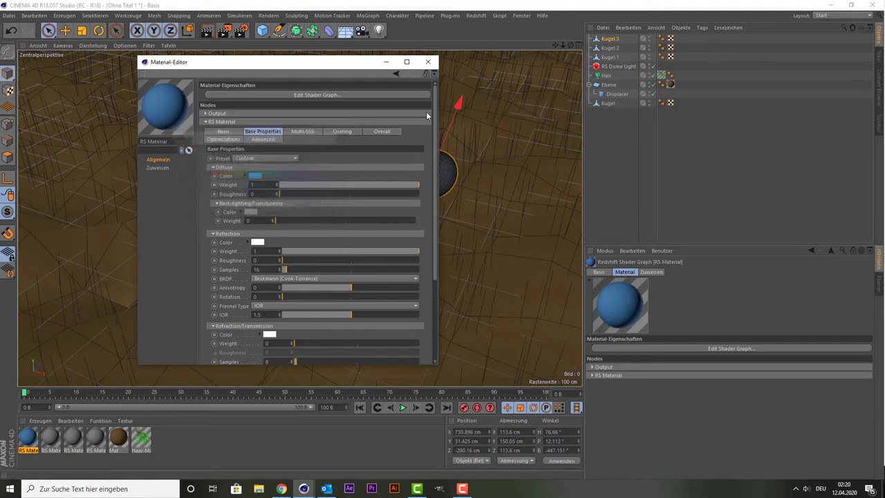
{"action": "left_click", "coordinate": [427, 61]}
- Make the second Redshift material's diffuse colour a fully saturated, bright orange
{"action": "double_click", "coordinate": [55, 444]}
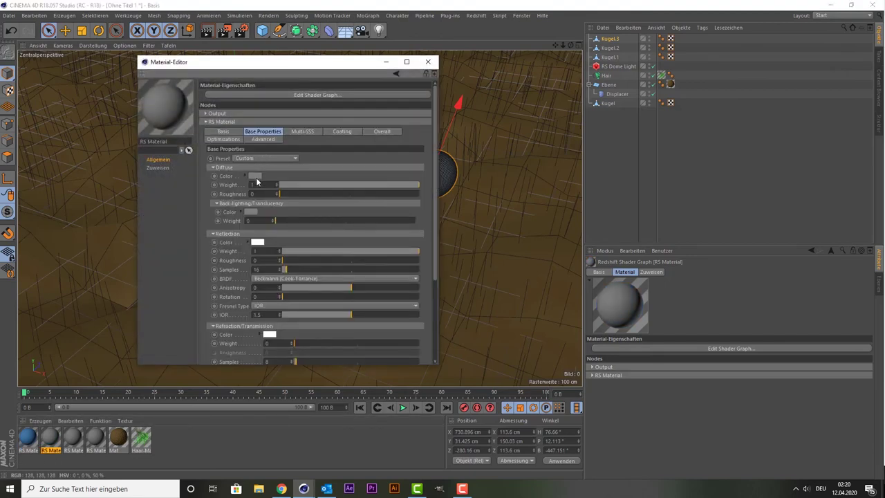
{"action": "left_click", "coordinate": [255, 176]}
{"action": "mouse_move", "coordinate": [255, 181]}
{"action": "left_mouse_down"}
{"action": "mouse_move", "coordinate": [213, 180]}
{"action": "mouse_move", "coordinate": [338, 189]}
{"action": "left_mouse_up"}
{"action": "left_click_drag", "start_coordinate": [274, 196], "coordinate": [365, 194]}
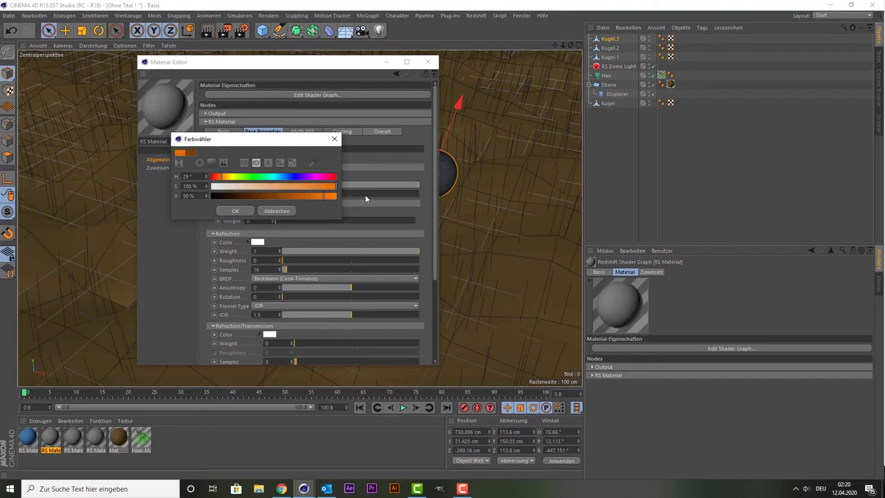
{"action": "left_click", "coordinate": [236, 211]}
{"action": "left_click", "coordinate": [428, 62]}
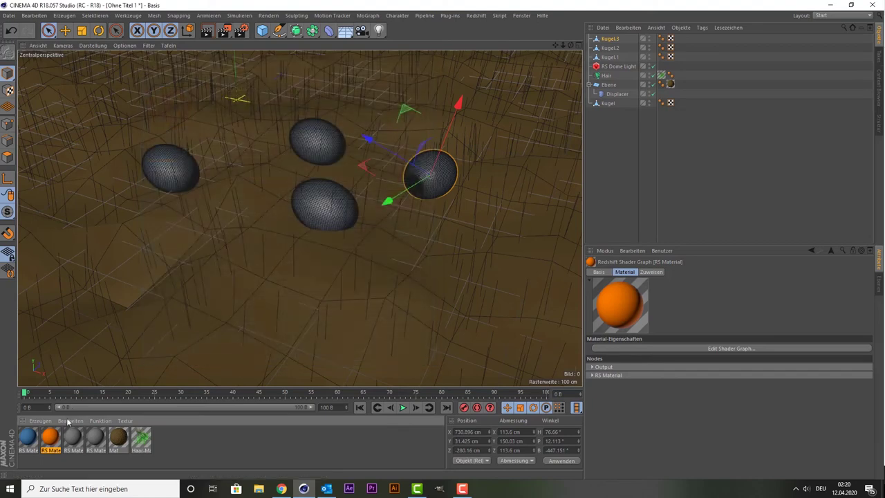
- Set the third Redshift material's diffuse colour to pure red
{"action": "double_click", "coordinate": [74, 437]}
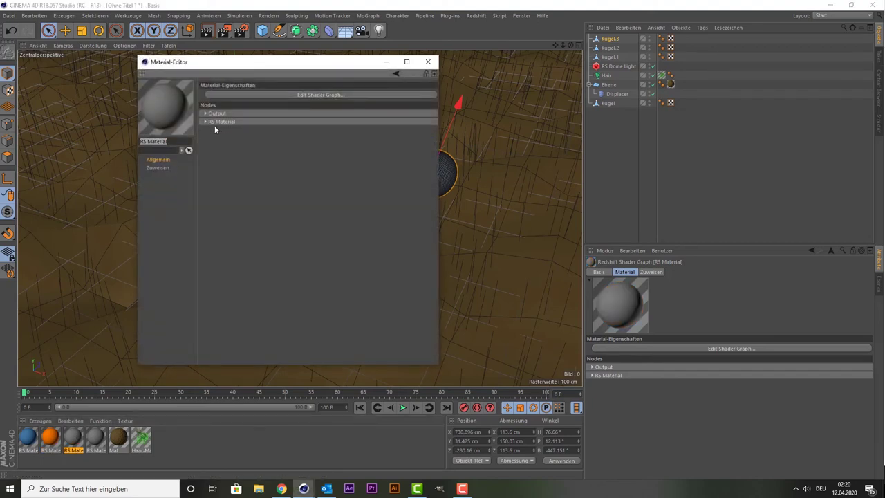
{"action": "left_click", "coordinate": [206, 121]}
{"action": "left_click", "coordinate": [242, 158]}
{"action": "left_click", "coordinate": [256, 176]}
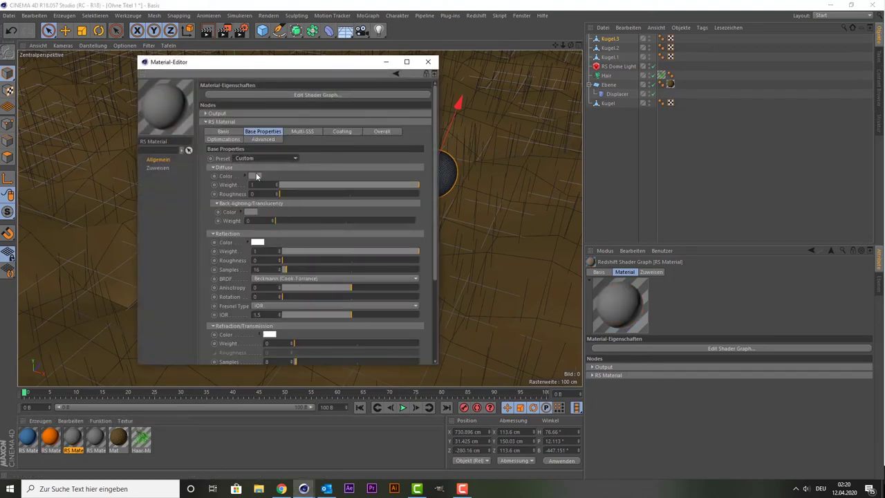
{"action": "left_click", "coordinate": [256, 177]}
{"action": "mouse_move", "coordinate": [288, 181]}
{"action": "left_mouse_down"}
{"action": "mouse_move", "coordinate": [340, 183]}
{"action": "mouse_move", "coordinate": [339, 191]}
{"action": "left_mouse_up"}
{"action": "left_click", "coordinate": [239, 206]}
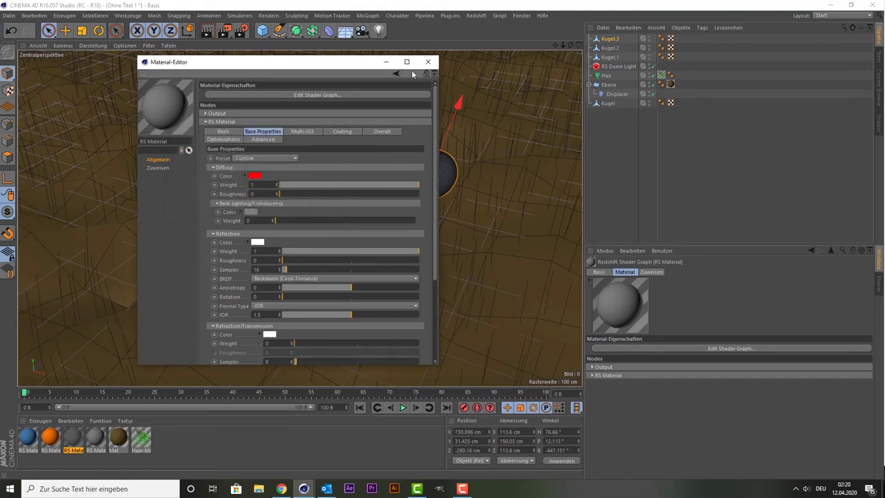
{"action": "left_click", "coordinate": [427, 62]}
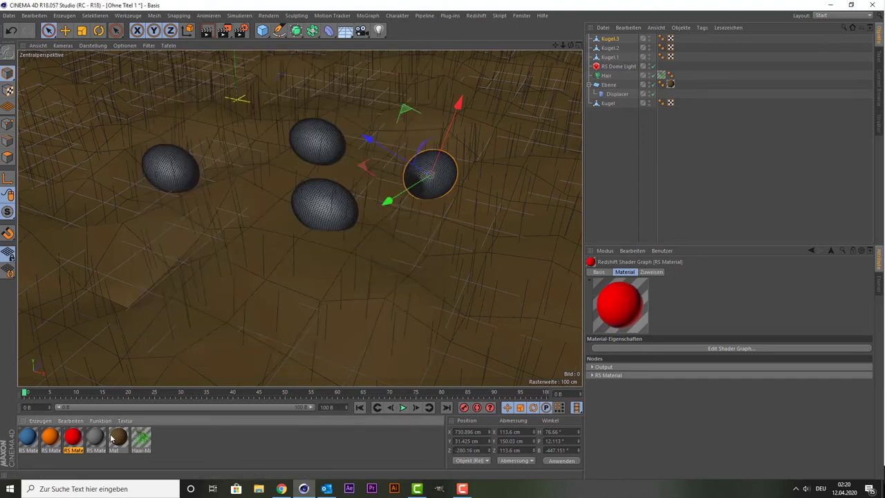
- Give the grey RS material a fully saturated bright yellow diffuse colour
{"action": "left_click", "coordinate": [102, 437]}
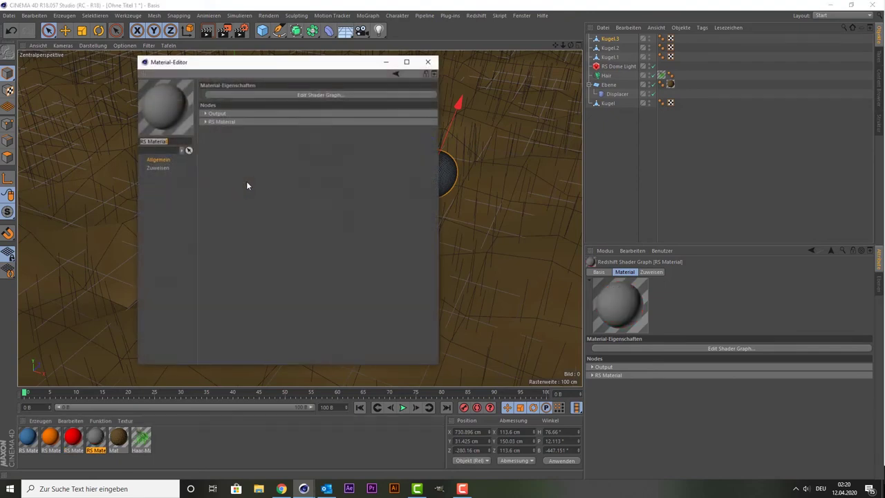
{"action": "left_click", "coordinate": [204, 121]}
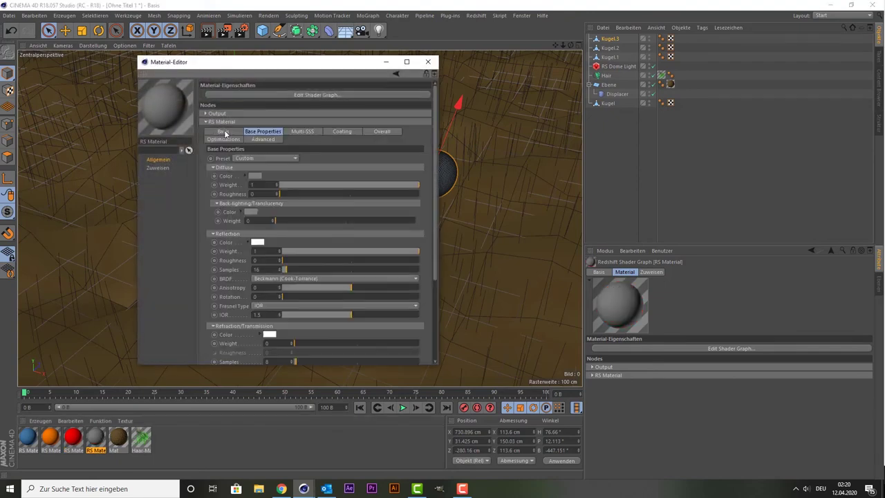
{"action": "left_click", "coordinate": [253, 176]}
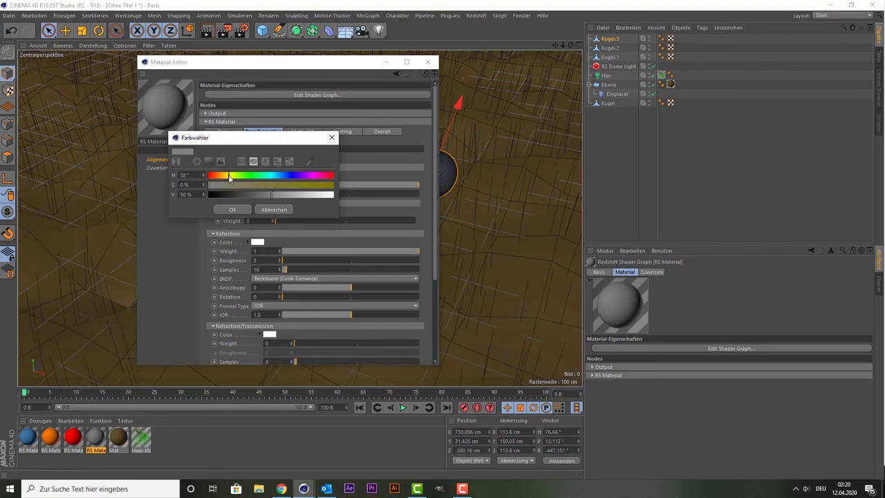
{"action": "left_click_drag", "start_coordinate": [244, 184], "coordinate": [363, 193]}
{"action": "left_click", "coordinate": [233, 209]}
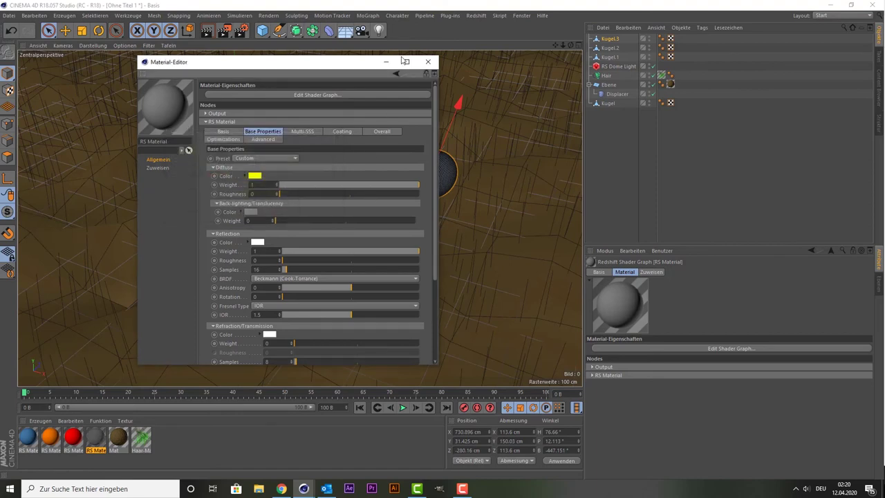
{"action": "left_click", "coordinate": [428, 62]}
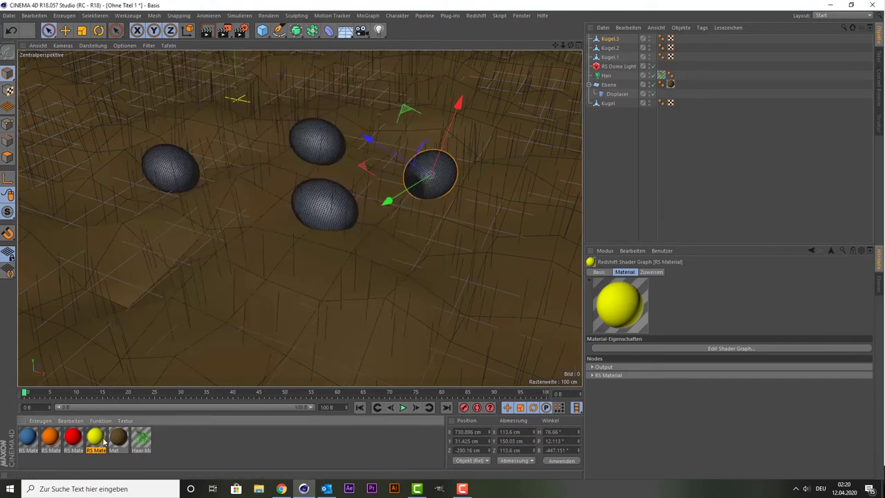
- Apply yellow, red, orange and blue materials to Kugel.3, Kugel.2, Kugel.1 and Kugel, then select Hair
{"action": "left_click_drag", "start_coordinate": [713, 115], "coordinate": [605, 39]}
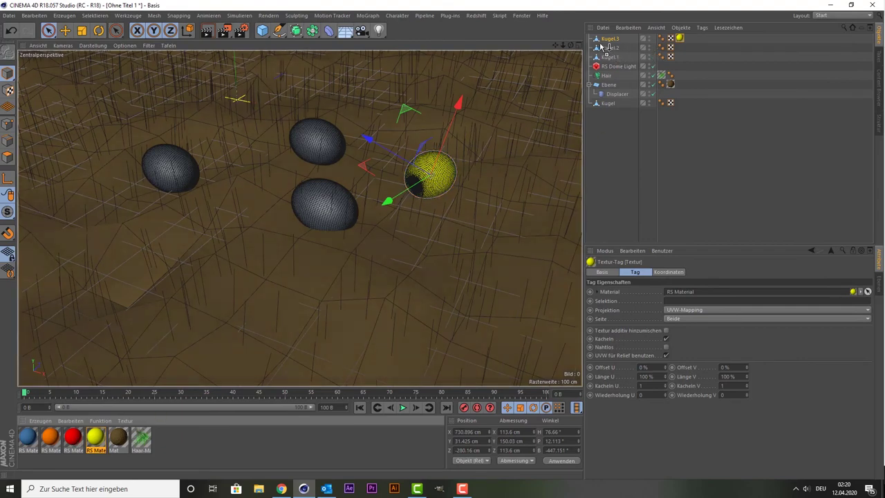
{"action": "left_click_drag", "start_coordinate": [606, 47], "coordinate": [606, 47]}
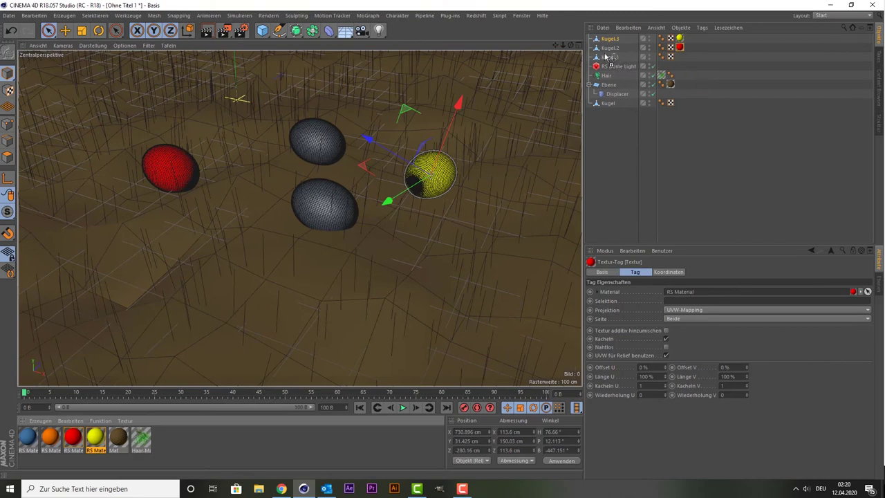
{"action": "left_click_drag", "start_coordinate": [603, 62], "coordinate": [607, 58]}
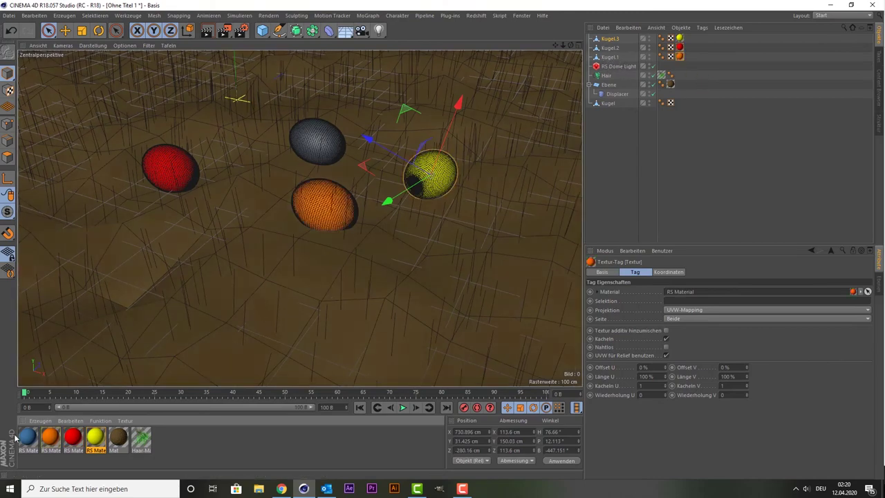
{"action": "left_click_drag", "start_coordinate": [27, 437], "coordinate": [613, 103]}
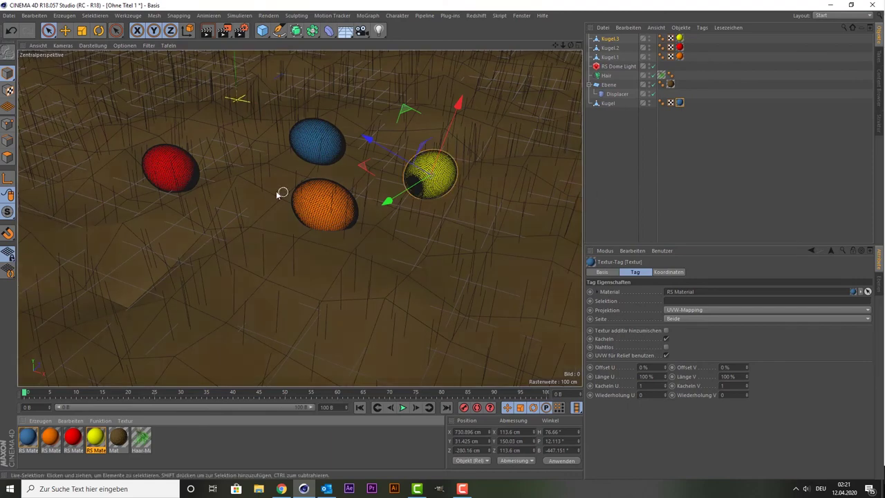
{"action": "left_click", "coordinate": [605, 76]}
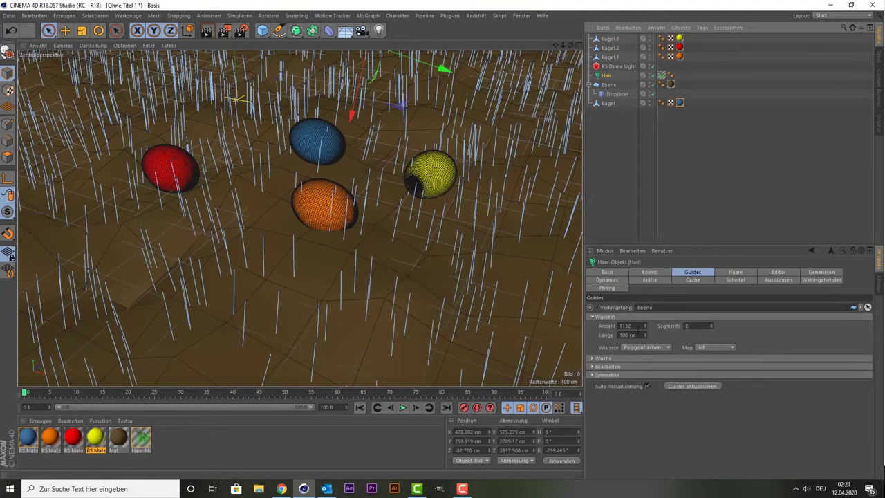
- Set the Hair object's Anzahl to 200000 strands in the Haare tab
{"action": "left_click", "coordinate": [737, 275]}
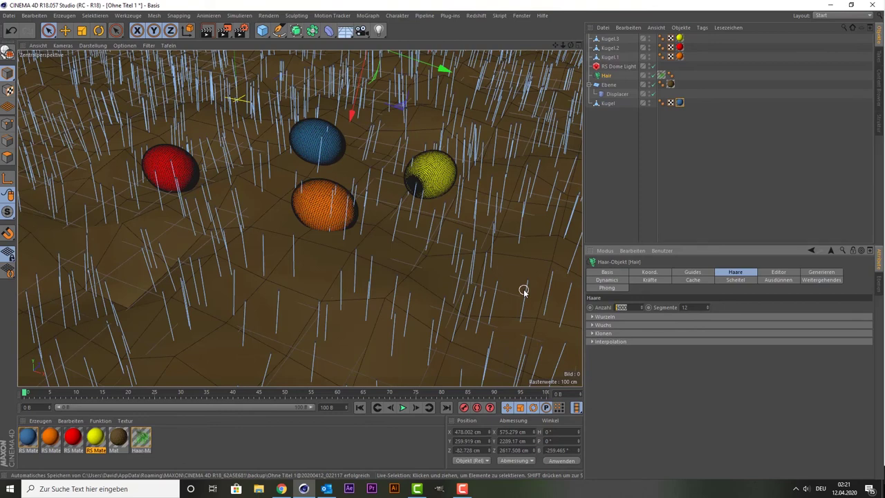
{"action": "type", "text": "2"}
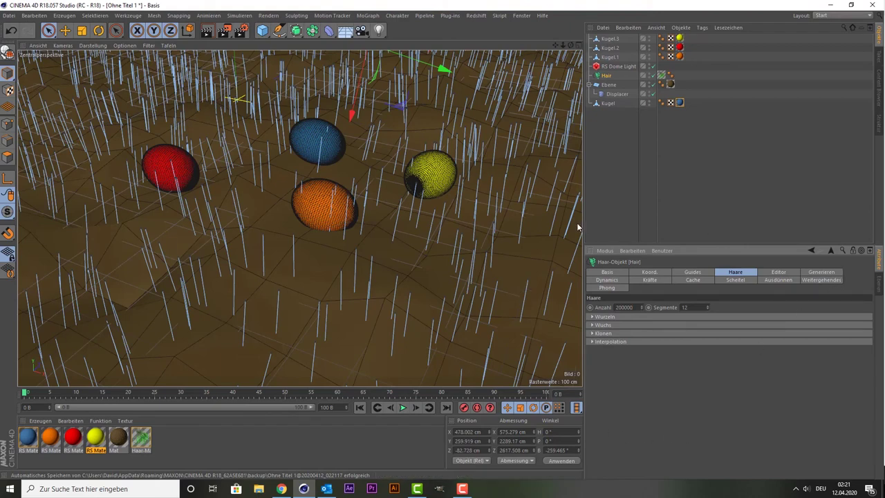
- Render the active view to preview the dense grass around the four coloured eggs
{"action": "left_click", "coordinate": [205, 32]}
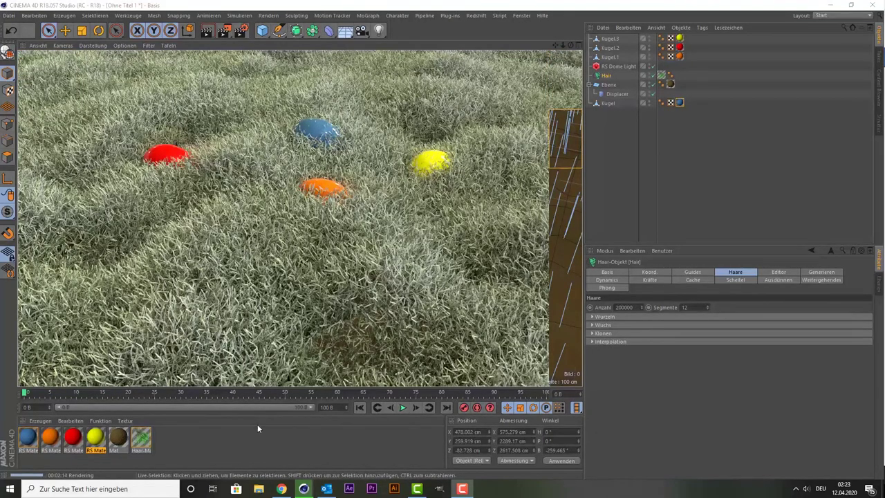
- Disable the Glanzlicht channel on Haar-Mat and re-render the viewport
{"action": "double_click", "coordinate": [138, 441]}
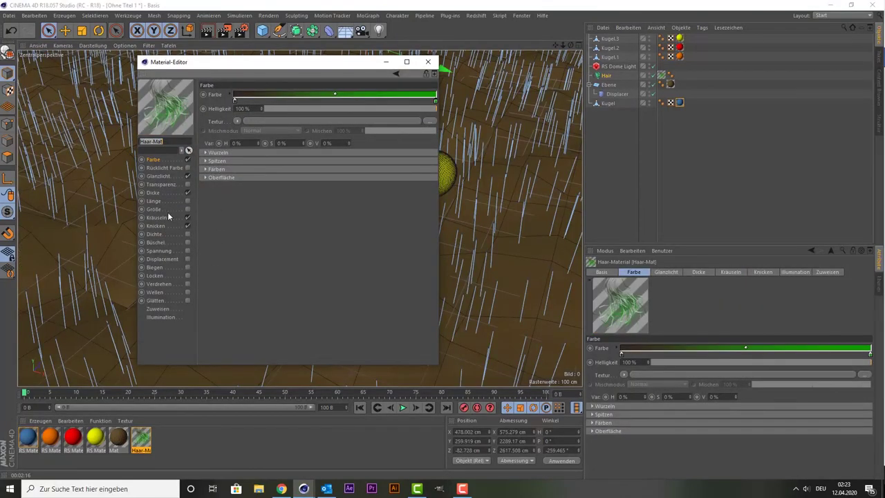
{"action": "left_click", "coordinate": [187, 177]}
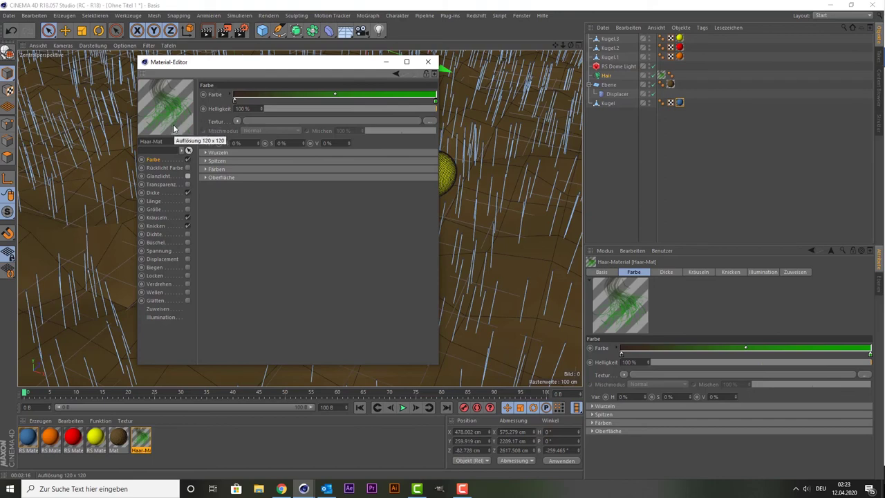
{"action": "left_click", "coordinate": [188, 175]}
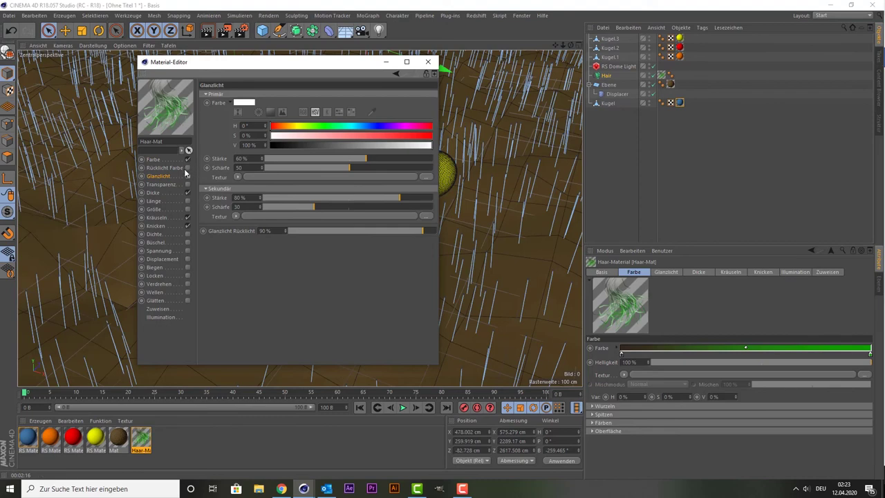
{"action": "left_click", "coordinate": [187, 176]}
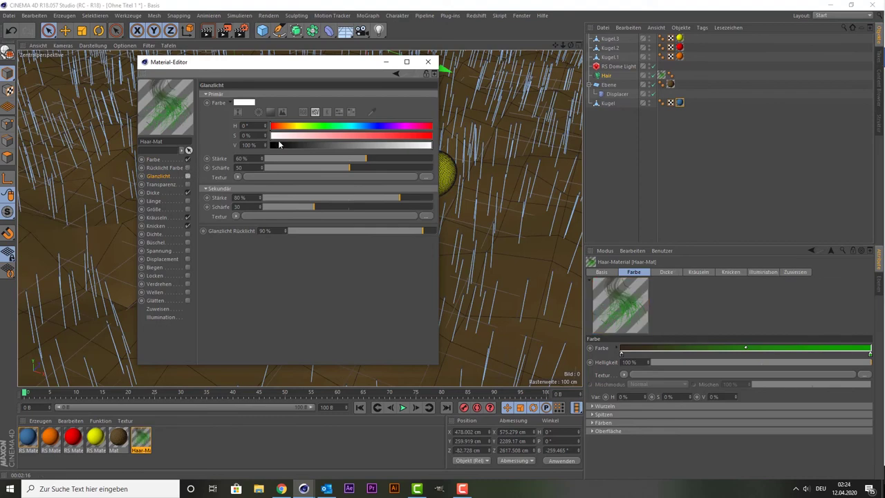
{"action": "left_click", "coordinate": [428, 61]}
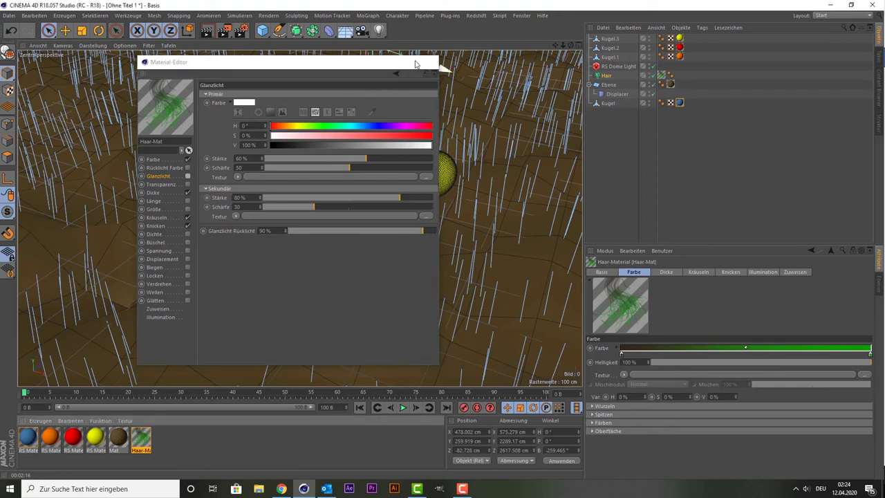
{"action": "left_click", "coordinate": [208, 31]}
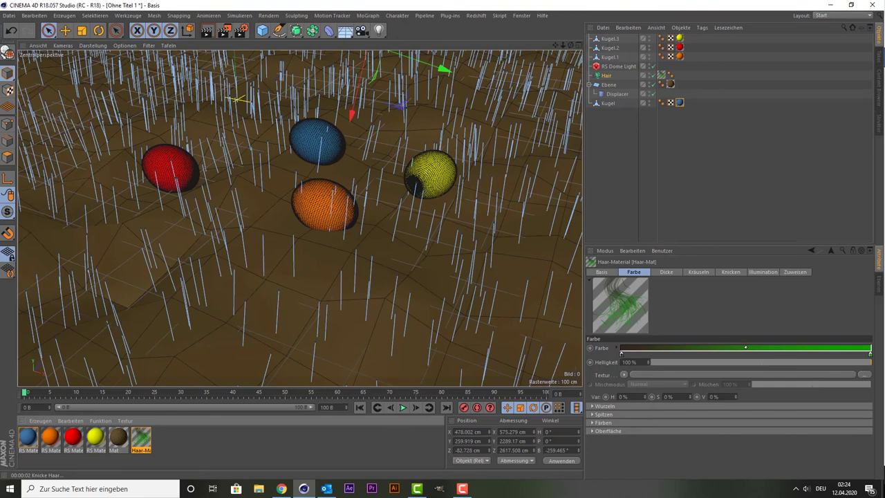
- Render the viewport with Ctrl+R to check the grass, then reopen Haar-Mat
{"action": "key", "text": "ctrl+r"}
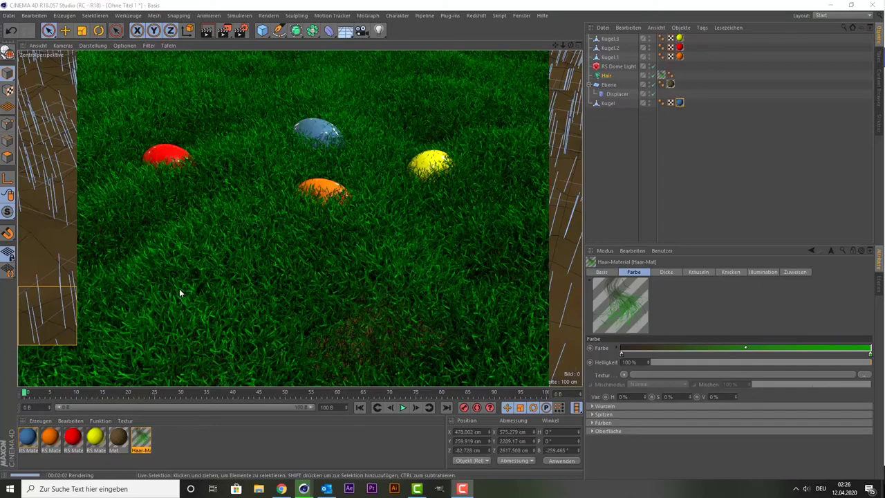
{"action": "double_click", "coordinate": [143, 441]}
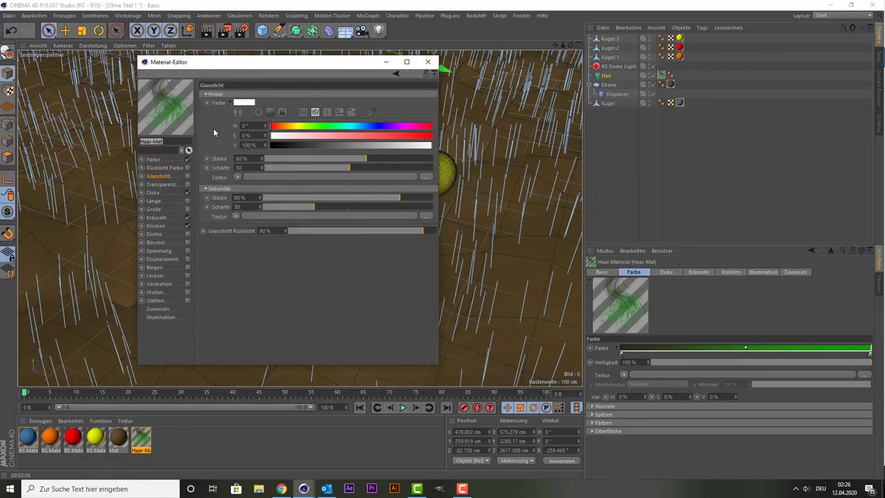
- Close the material editor and bring up the Hair object's Guides settings
{"action": "left_click", "coordinate": [429, 62]}
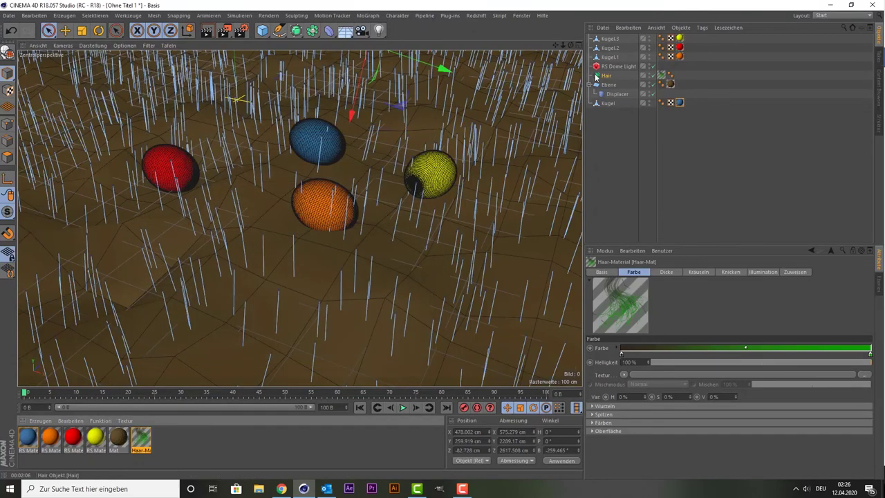
{"action": "left_click", "coordinate": [606, 74]}
{"action": "left_click", "coordinate": [683, 273]}
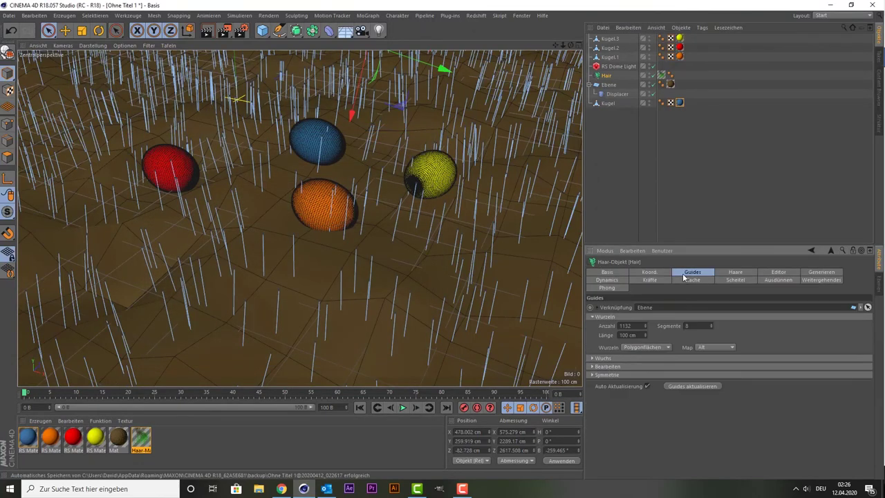
{"action": "left_click", "coordinate": [729, 273]}
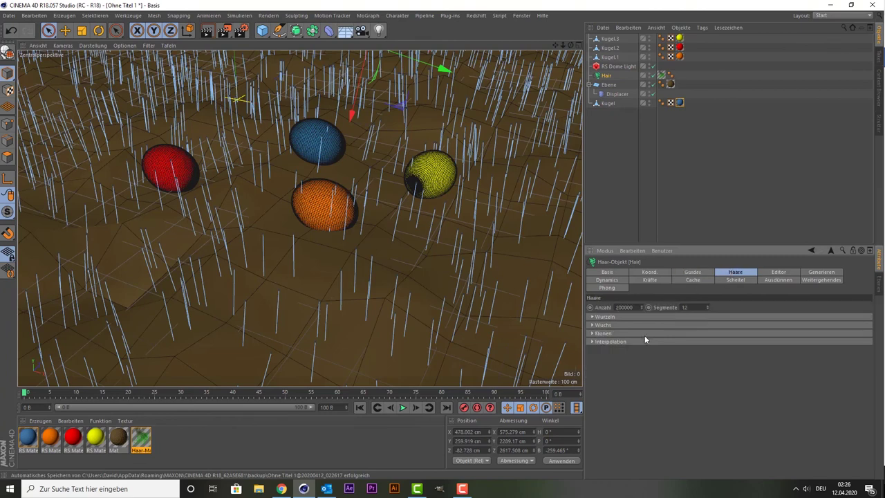
{"action": "left_click", "coordinate": [694, 274]}
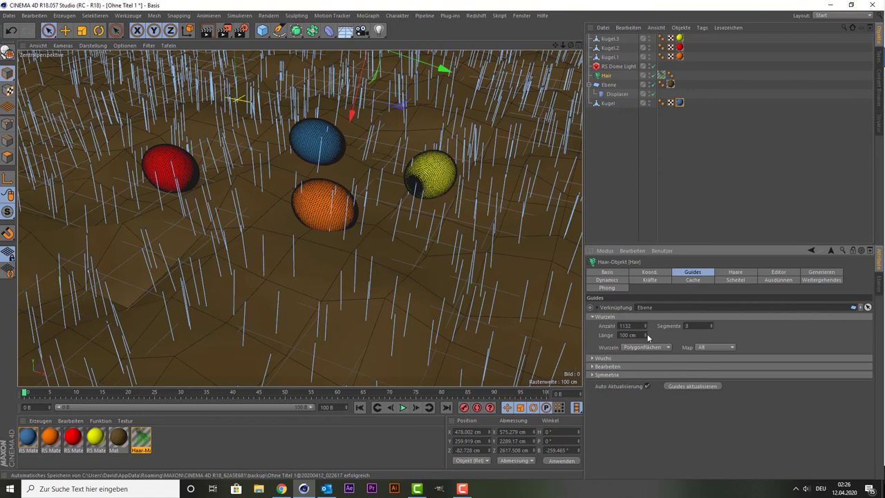
- Try shorter guide lengths, then set Länge to 100 cm
{"action": "left_click_drag", "start_coordinate": [646, 334], "coordinate": [645, 366]}
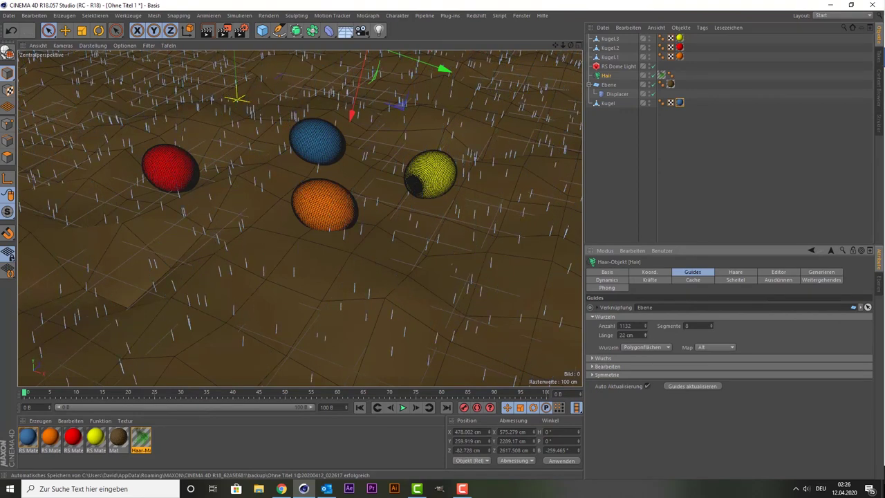
{"action": "left_click_drag", "start_coordinate": [645, 334], "coordinate": [645, 331]}
{"action": "type", "text": "100"}
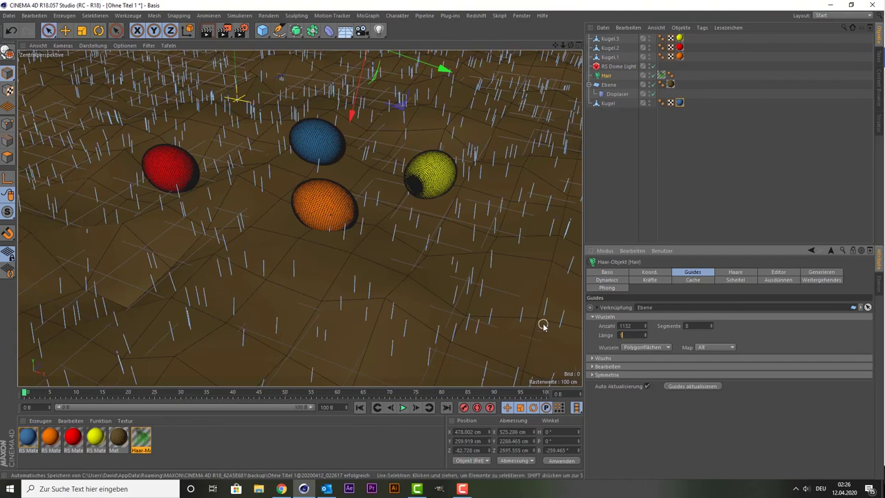
{"action": "key", "text": "Return"}
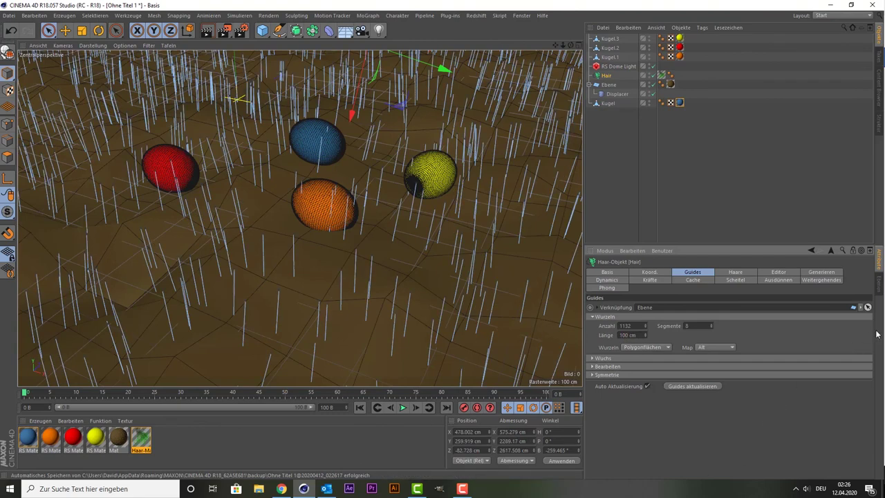